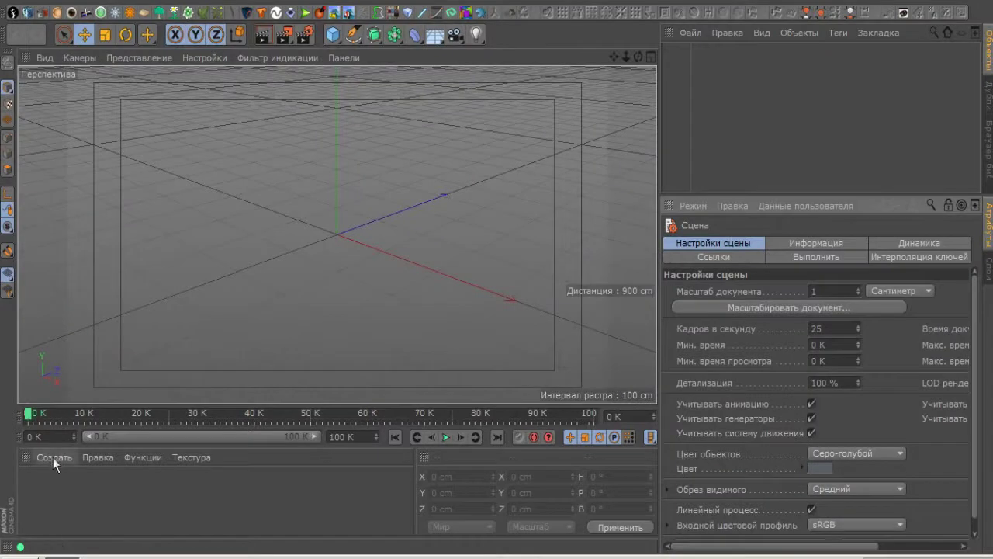
- Open the Material Manager's Create menu to reach New Material
click(52, 457)
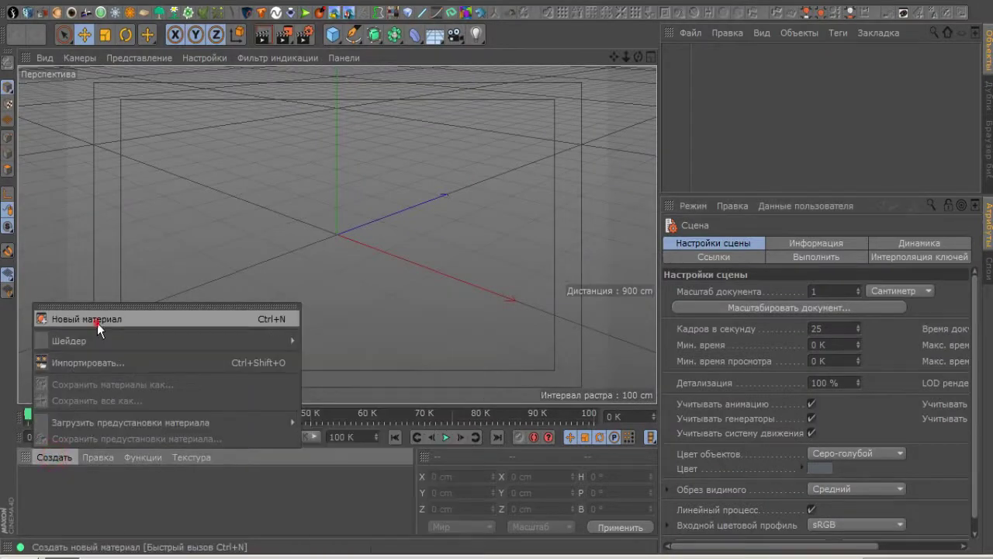
- Create a new material and load a Gradient shader into its Color texture
click(97, 323)
double_click(45, 516)
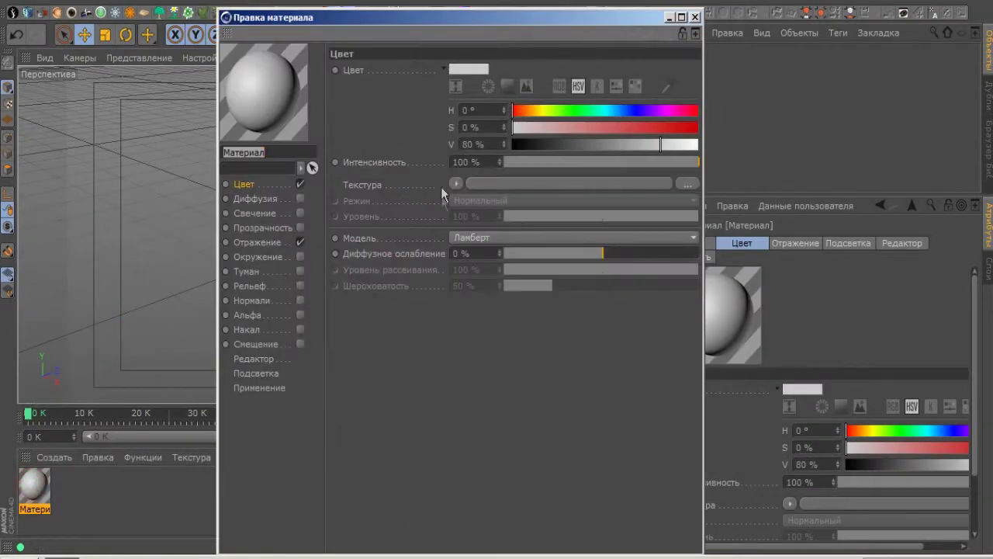
click(260, 184)
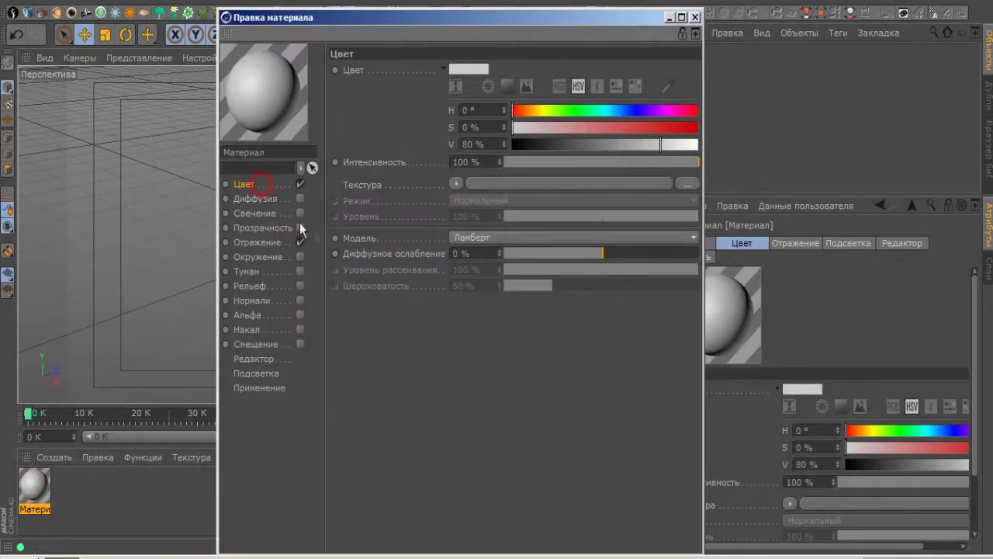
click(457, 184)
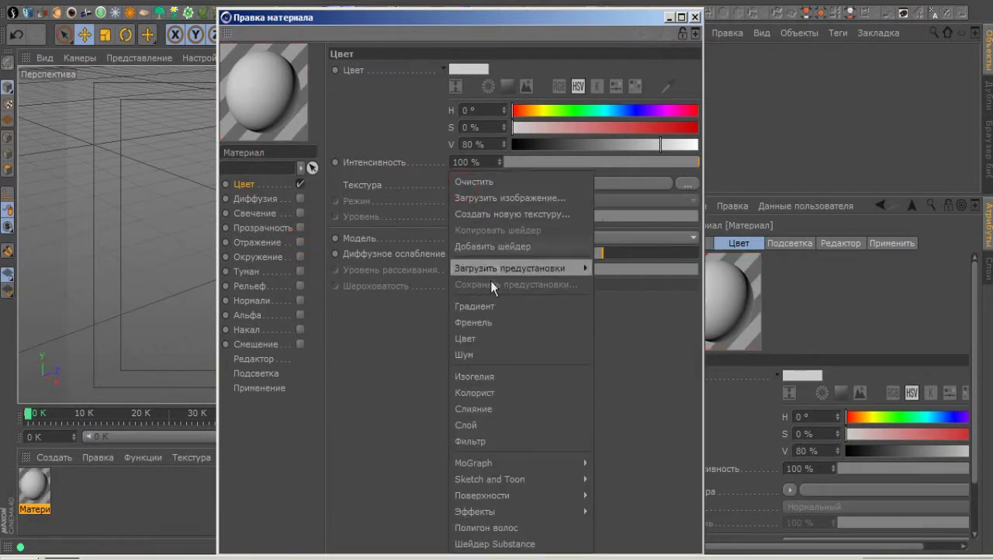
click(485, 305)
- Edit the gradient's knots so the Color gradient is entirely black
click(467, 212)
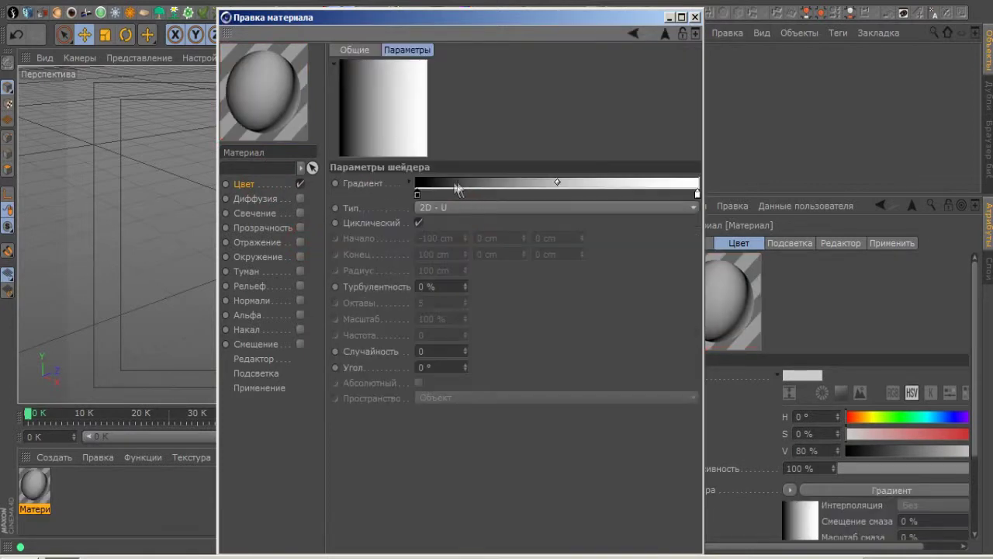
drag(420, 195, 672, 155)
click(647, 190)
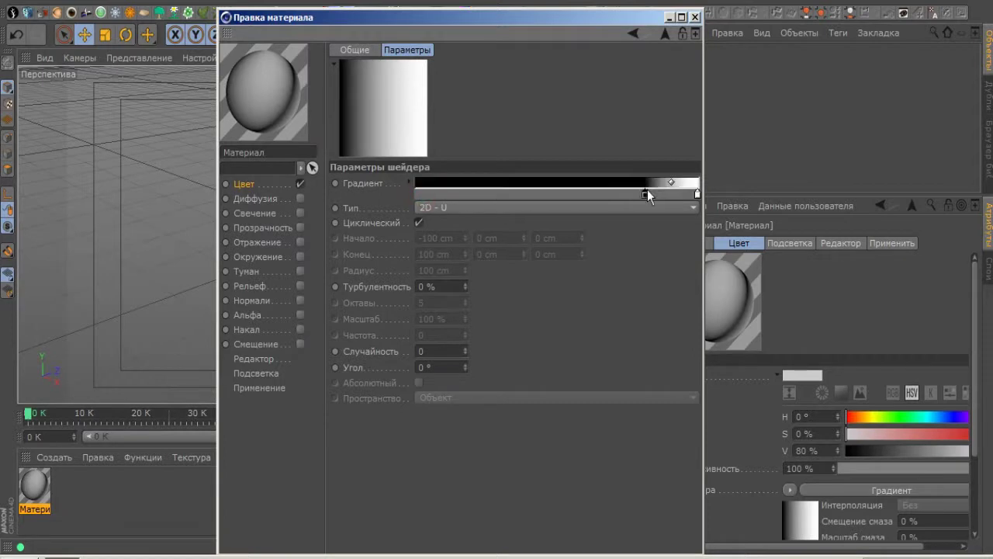
click(698, 198)
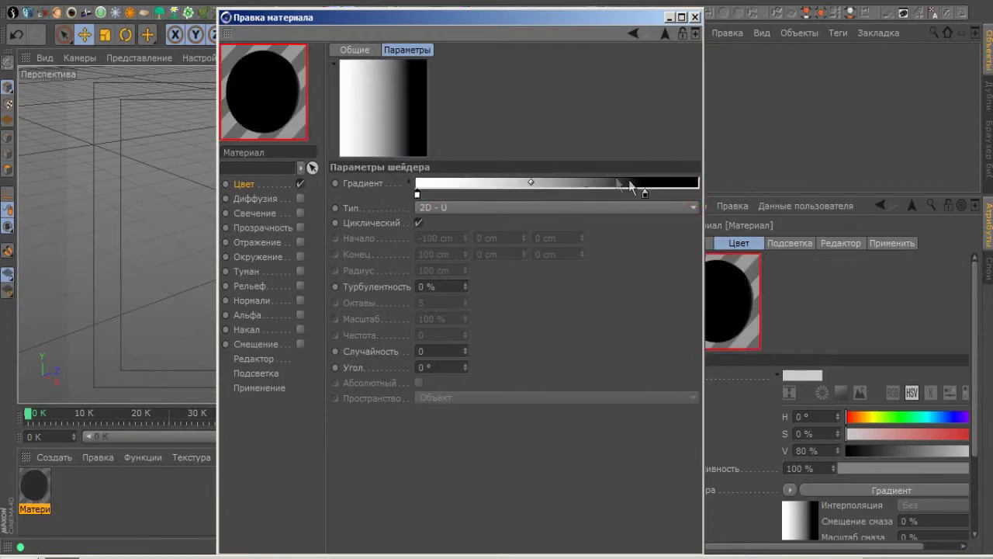
drag(644, 193, 472, 217)
click(433, 194)
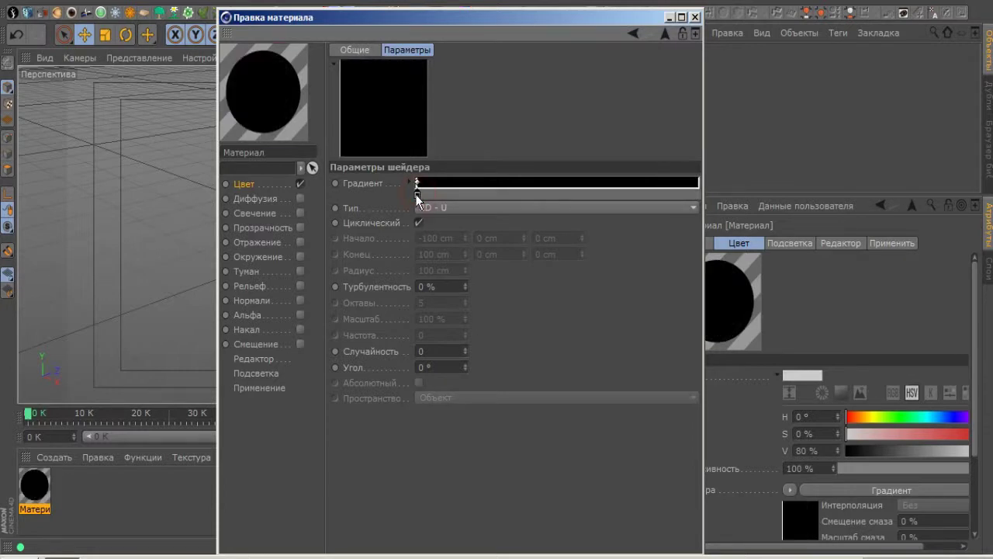
drag(417, 195, 417, 194)
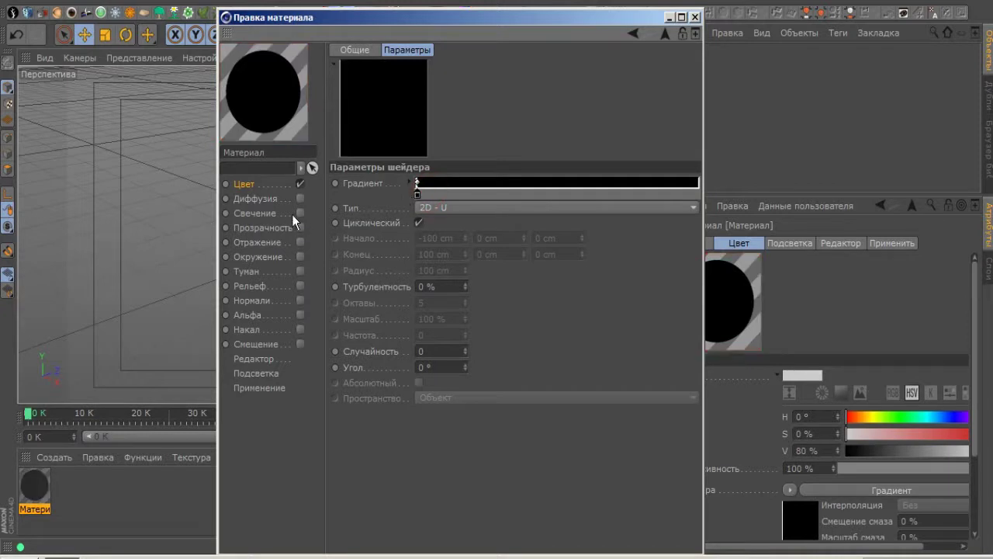
click(335, 184)
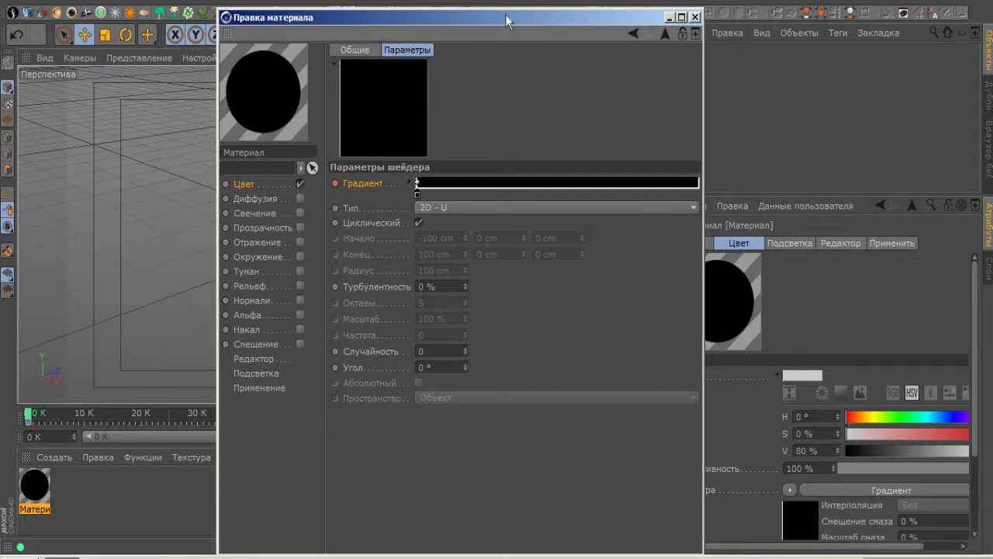
drag(506, 21, 762, 17)
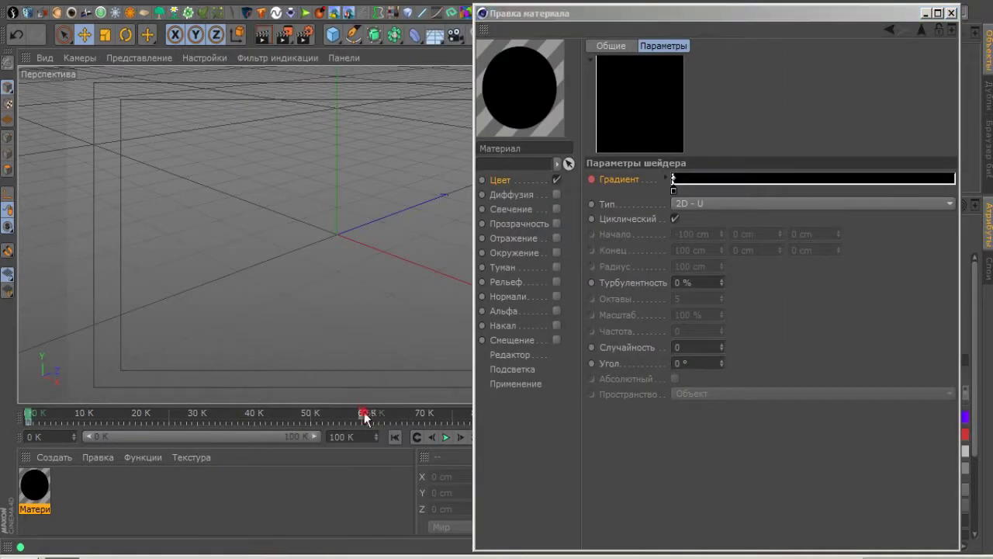
- Slide the gradient knots right, keyframe the Gradient, and move to frame 29
drag(674, 190, 953, 190)
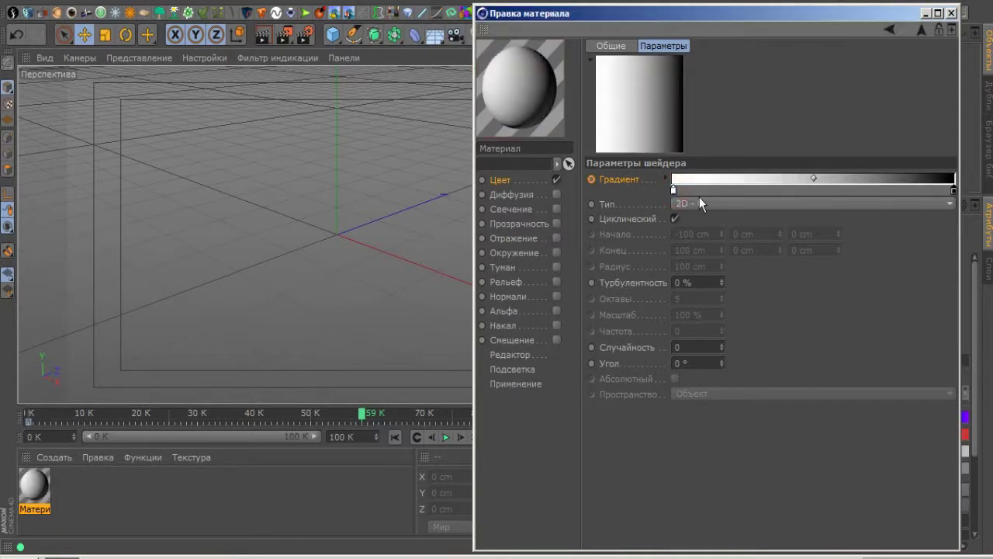
drag(674, 190, 951, 190)
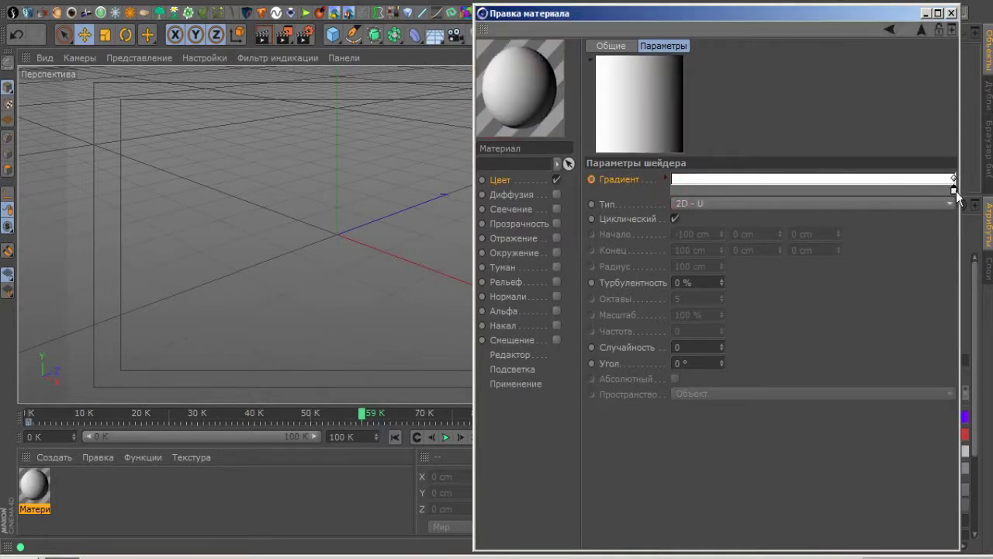
click(591, 179)
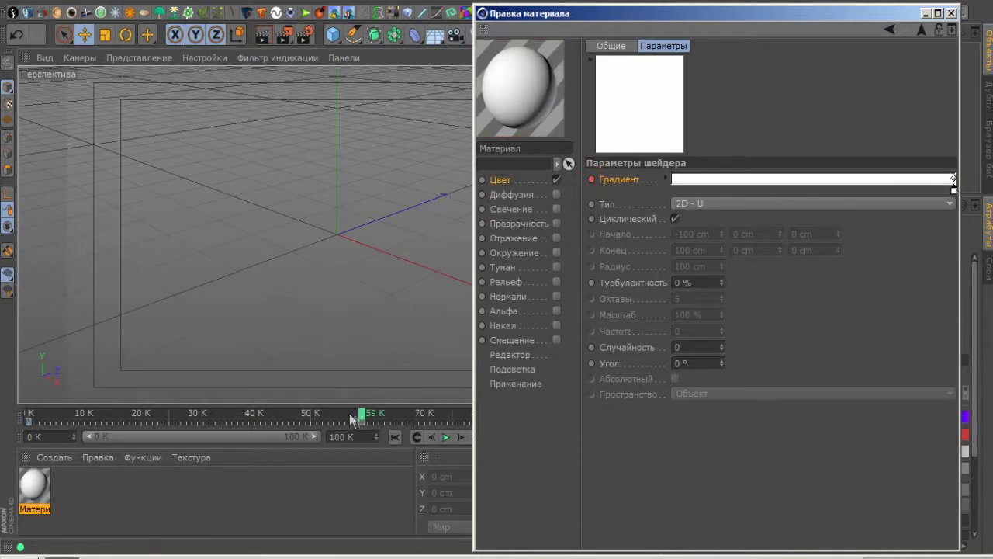
drag(361, 415, 208, 413)
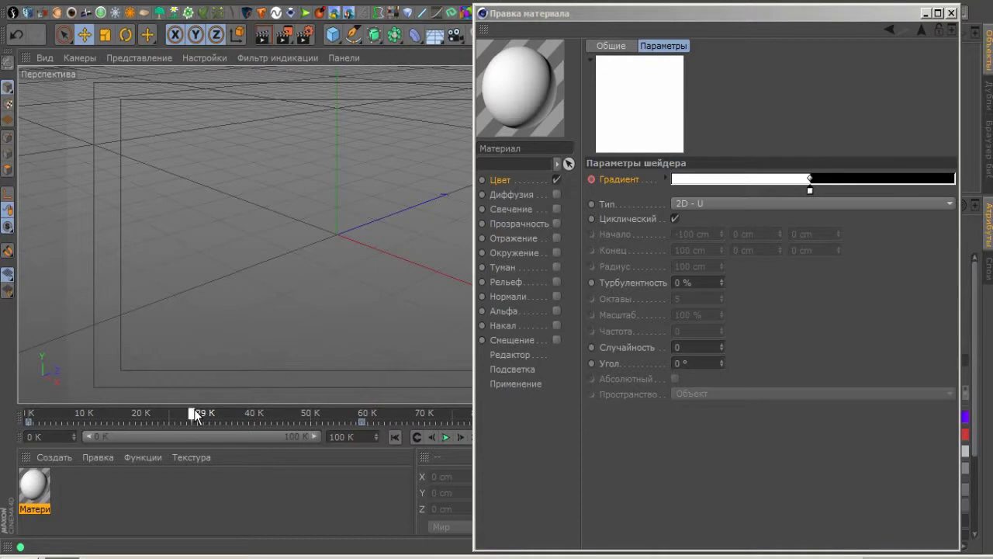
- Set the gradient Type to 2D - V, enable Cycle, and raise Turbulence to 23%
click(711, 203)
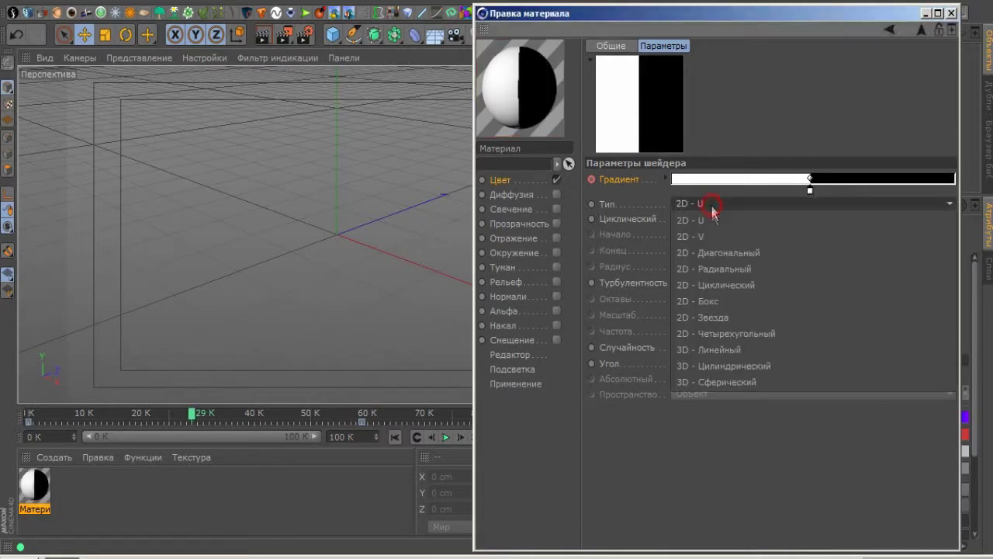
click(712, 232)
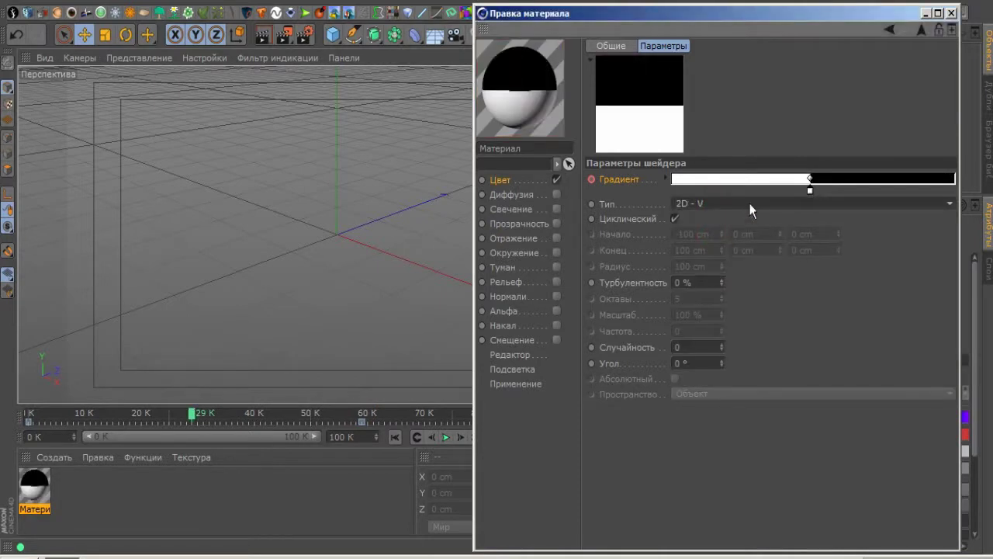
click(676, 218)
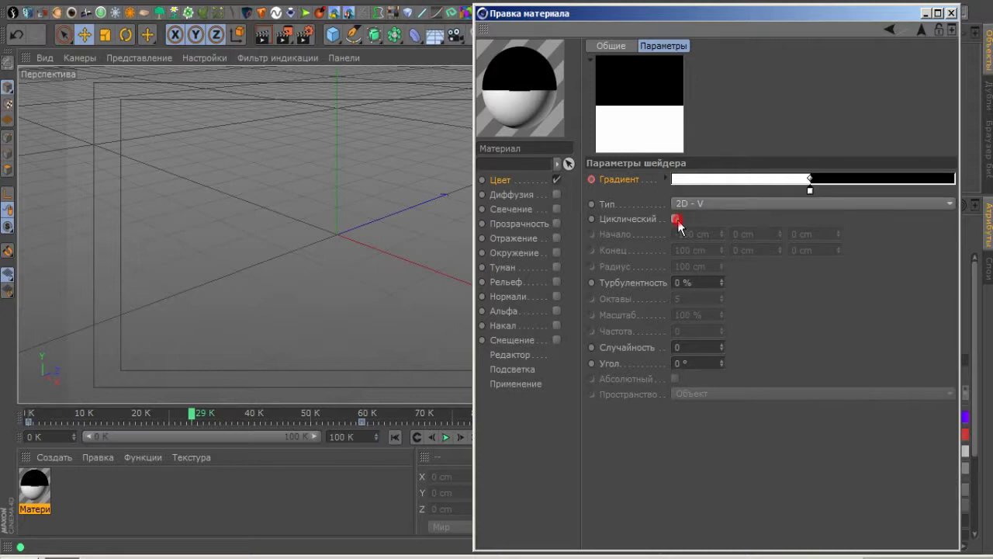
click(722, 278)
drag(722, 280, 722, 268)
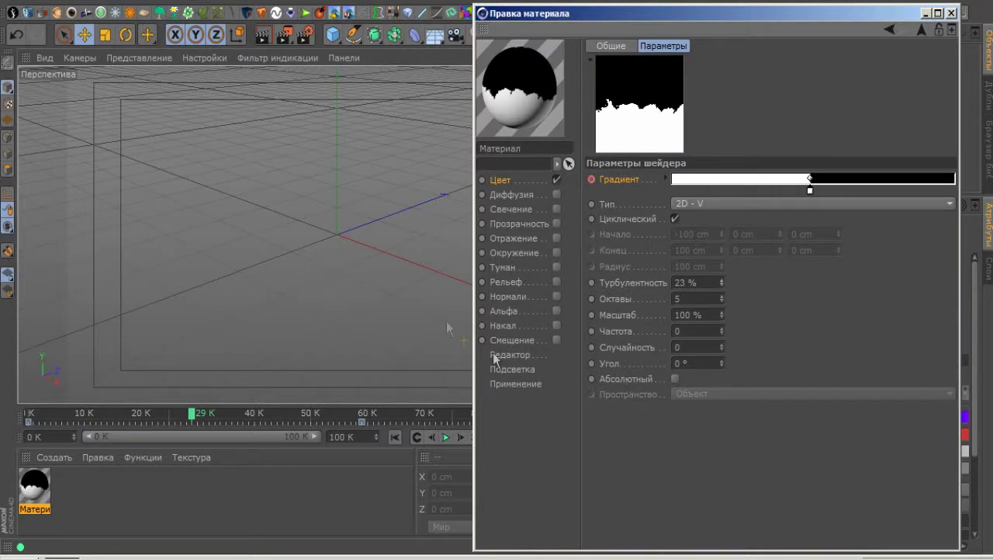
- Copy the Color gradient shader, paste it into the enabled Alpha channel, and close the editor
click(921, 30)
click(712, 180)
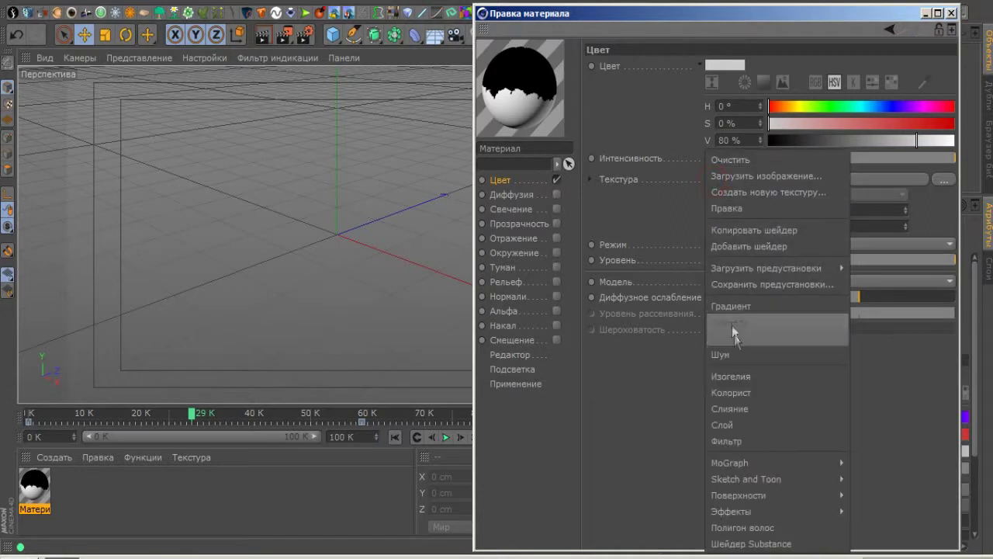
click(772, 234)
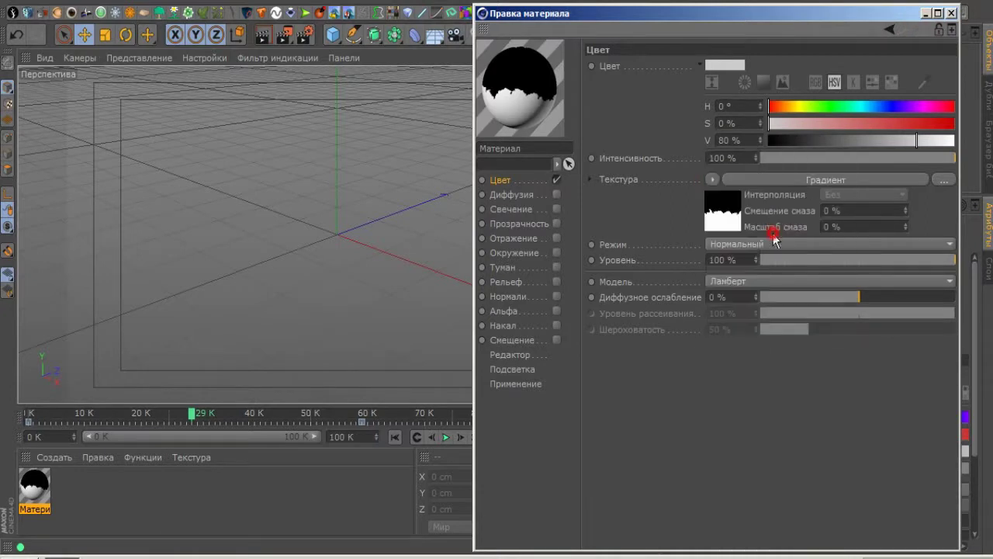
click(556, 310)
click(695, 161)
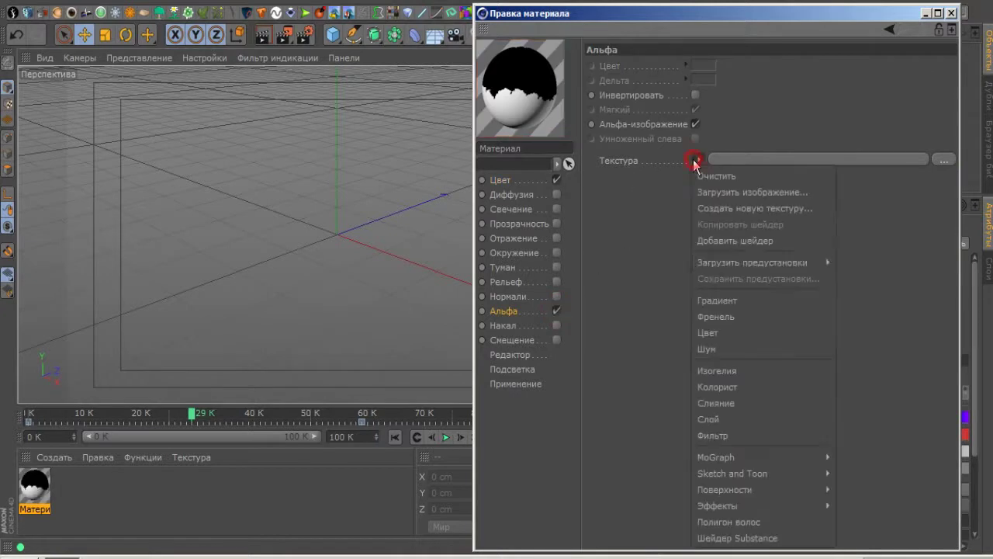
click(722, 242)
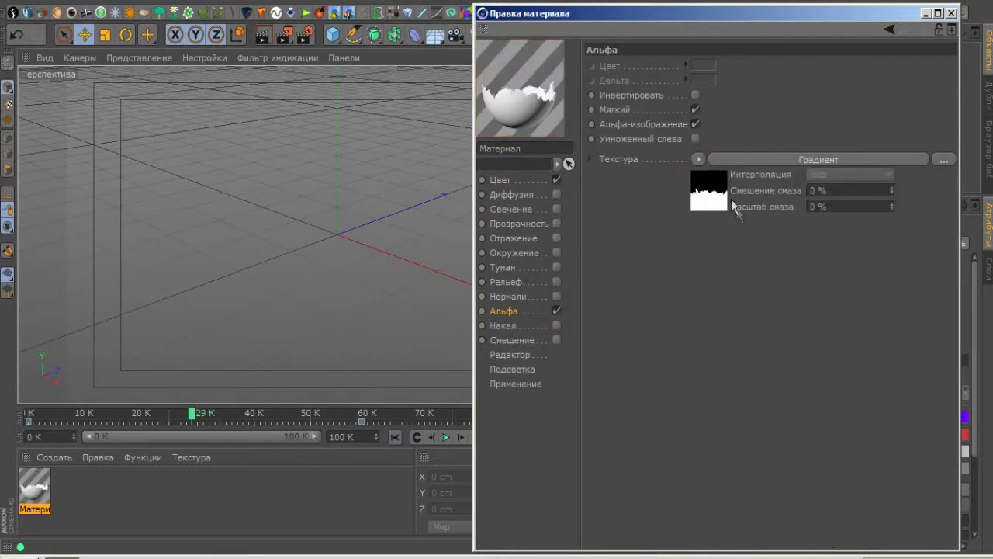
click(951, 13)
- Add a Sphere, apply the gradient material to it, and play from the start
mouse_move(333, 34)
mouse_down()
mouse_move(455, 87)
mouse_move(804, 87)
mouse_up()
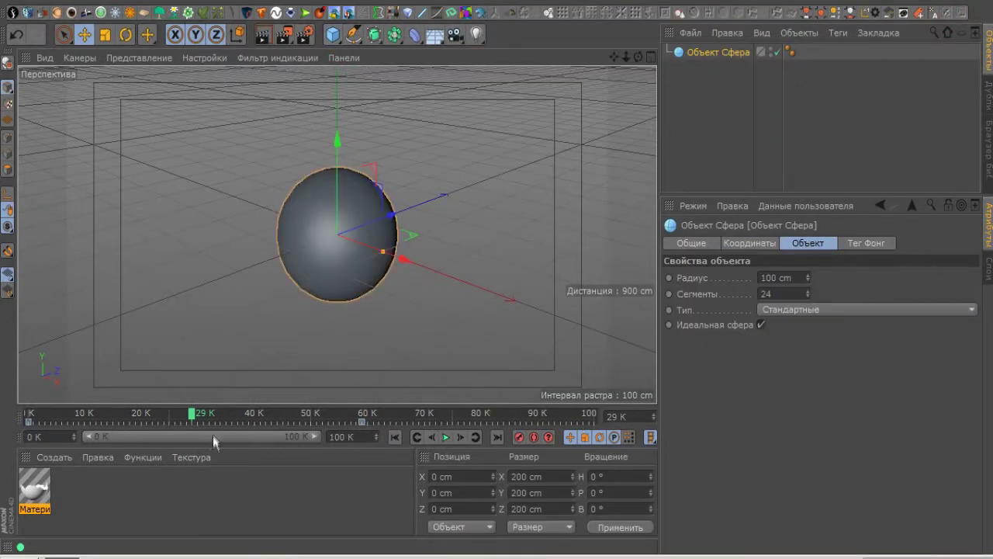
drag(52, 492, 716, 52)
click(395, 436)
click(446, 436)
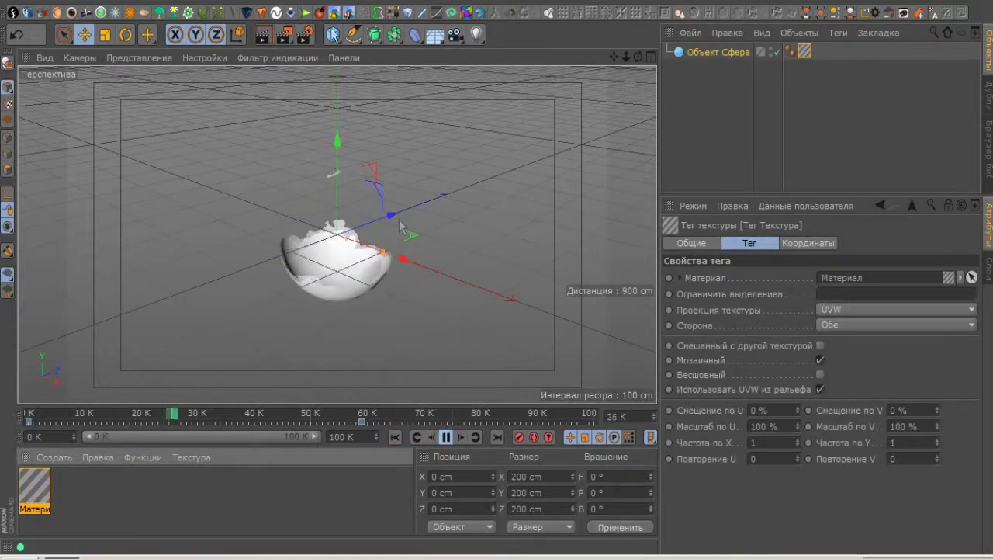
- Render the view, then scrub the timeline to frame 51
click(267, 40)
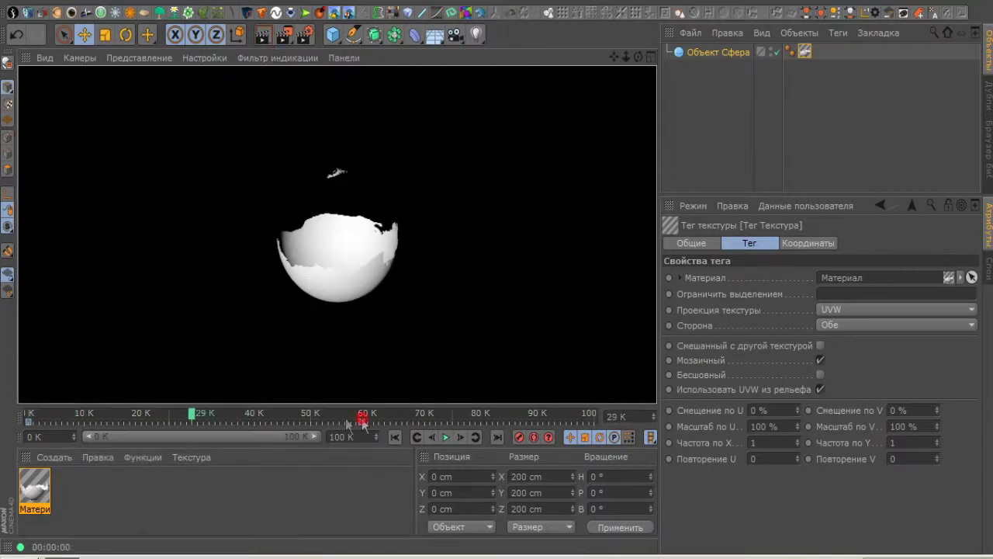
click(250, 419)
mouse_move(250, 419)
mouse_down()
mouse_move(316, 418)
mouse_move(234, 425)
mouse_up()
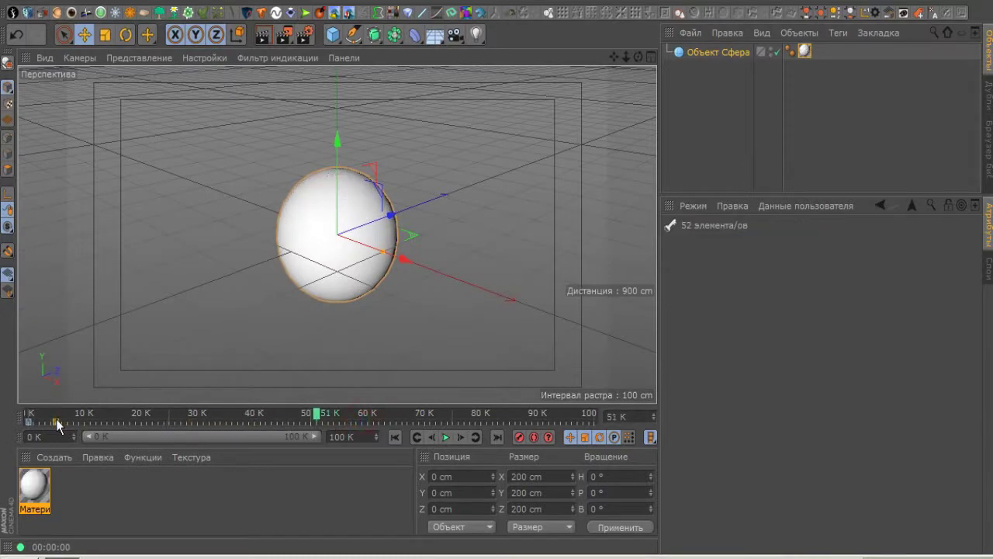
- Replay the sphere's dissolve from frame 0, stop it, and open the X-Particles menu
click(29, 420)
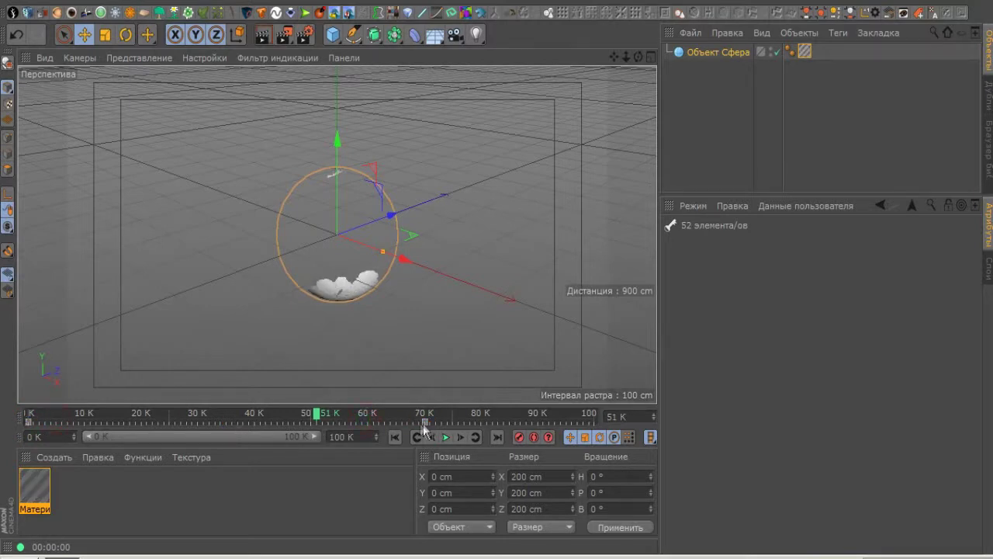
click(395, 439)
click(446, 437)
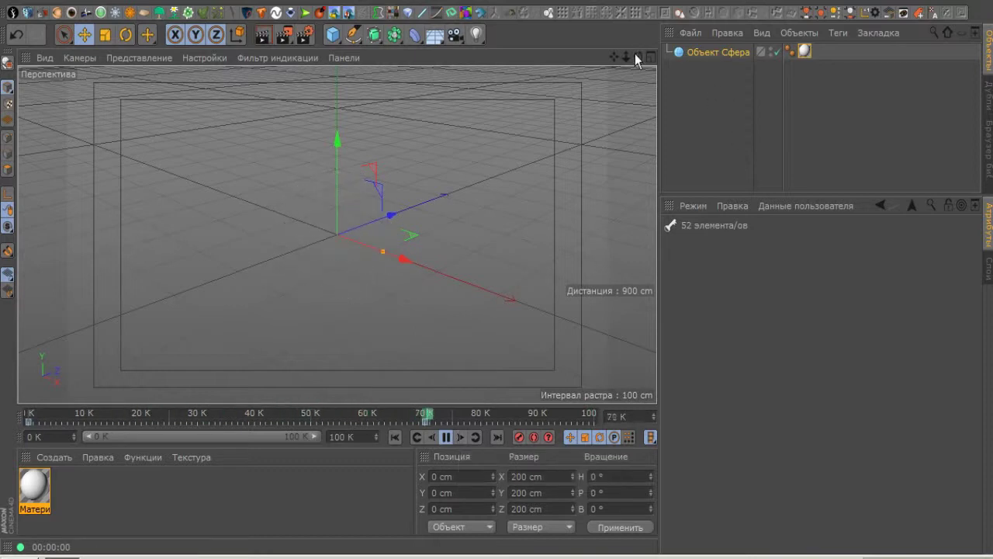
click(446, 437)
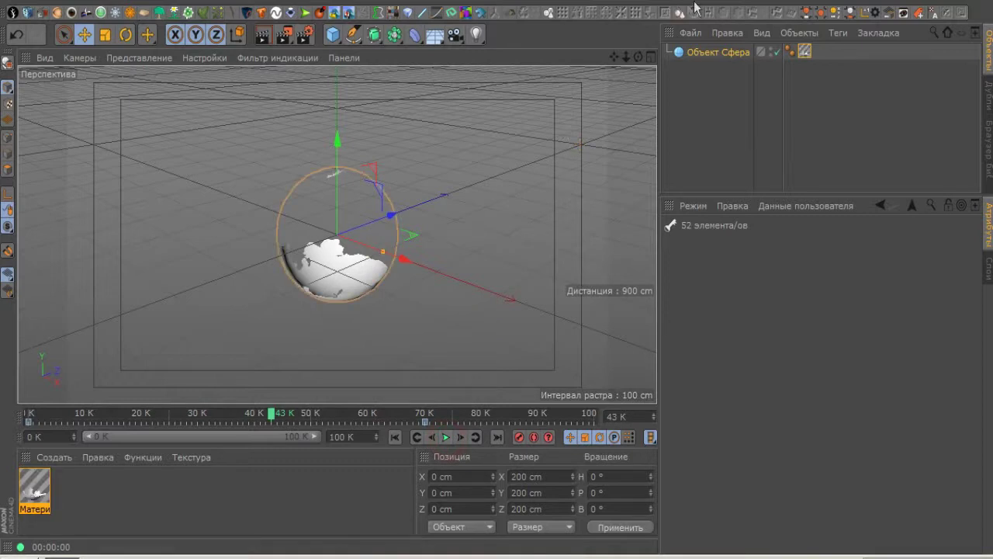
click(757, 3)
mouse_move(783, 27)
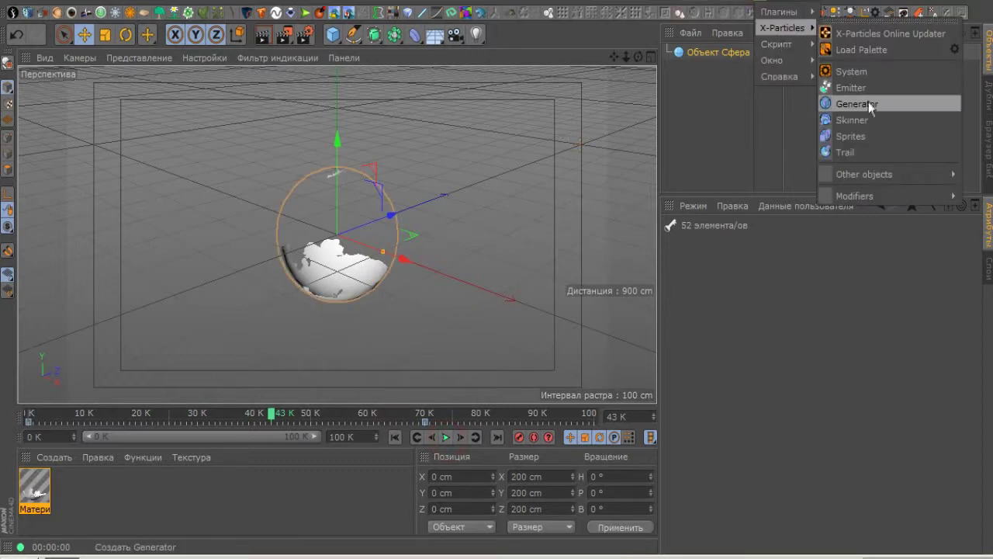
- Add an X-Particles Emitter with Object shape using Объект Сфера as its source
click(867, 94)
click(694, 55)
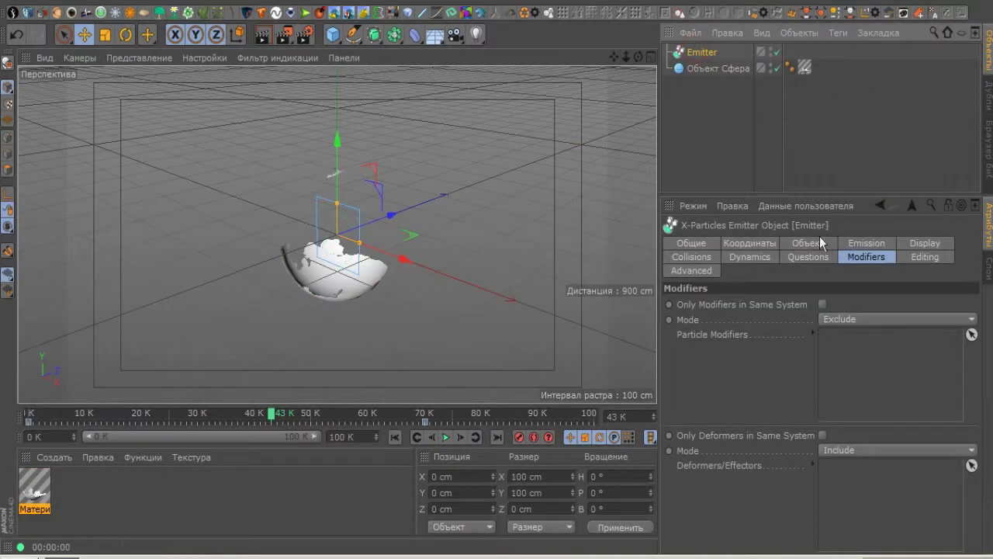
click(820, 243)
click(803, 339)
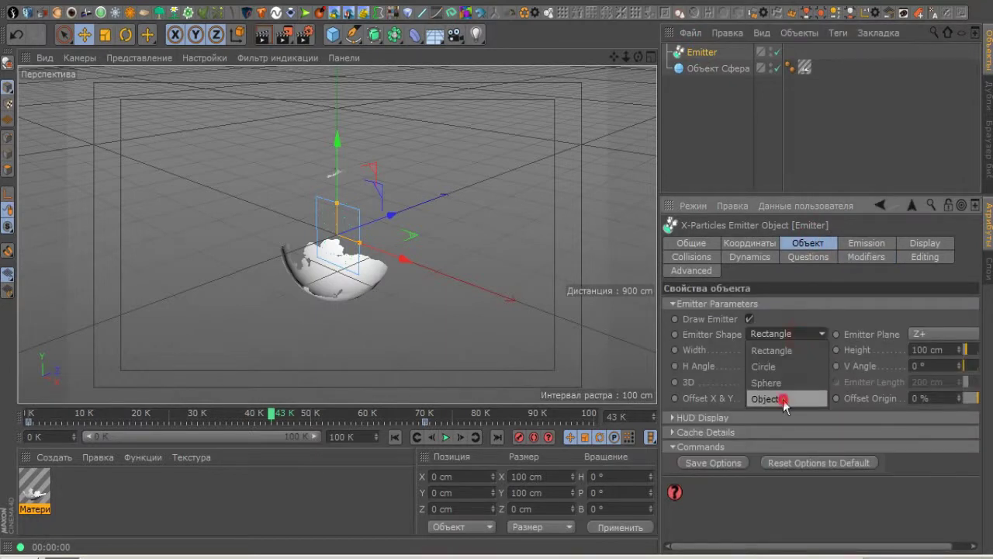
click(782, 399)
drag(699, 68, 780, 352)
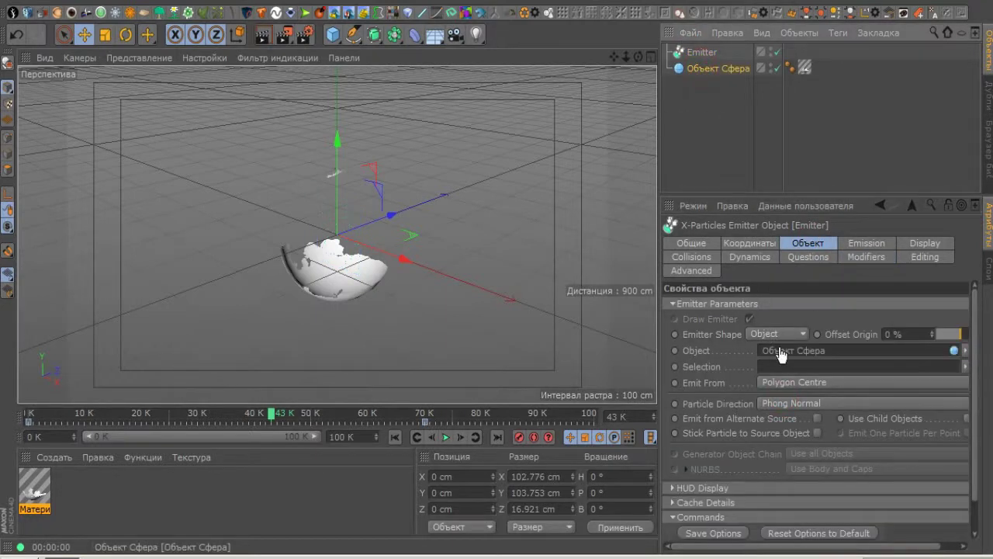
- Preview the emission, then set Emit From to Polygon Area
click(395, 437)
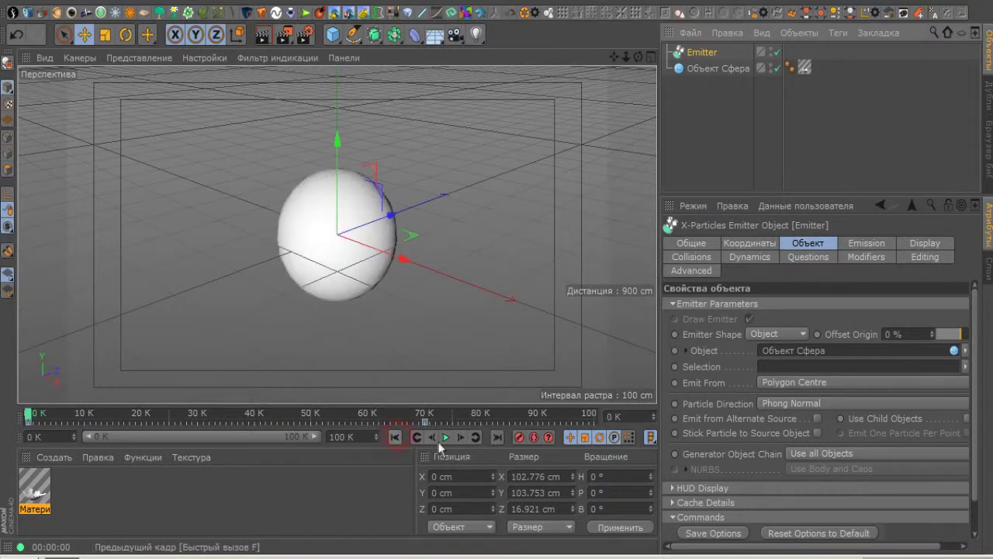
click(446, 437)
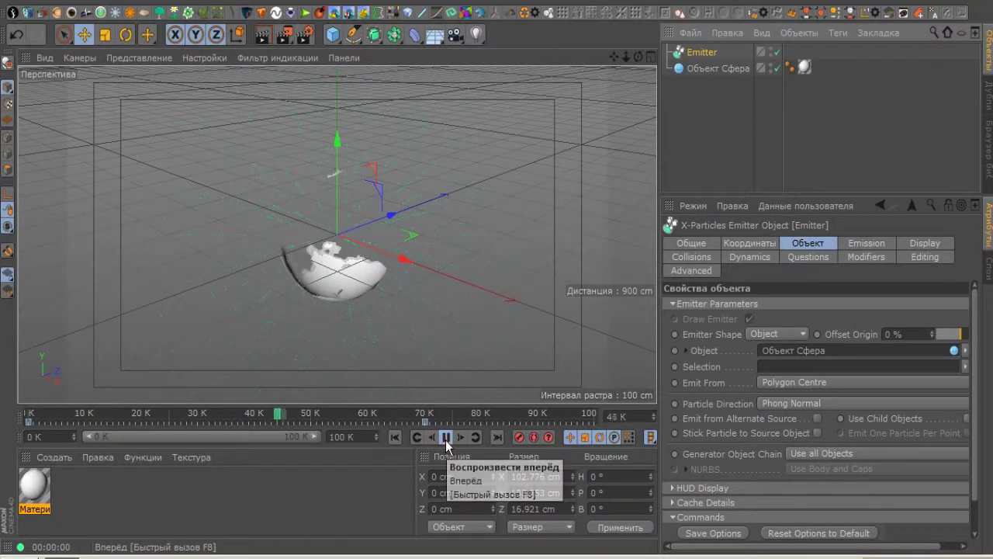
click(446, 437)
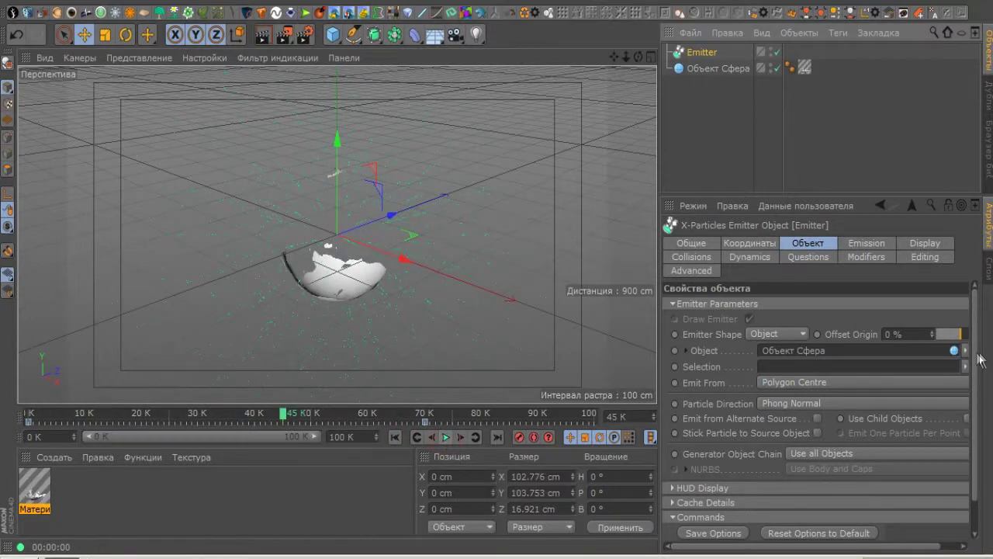
click(839, 382)
click(831, 411)
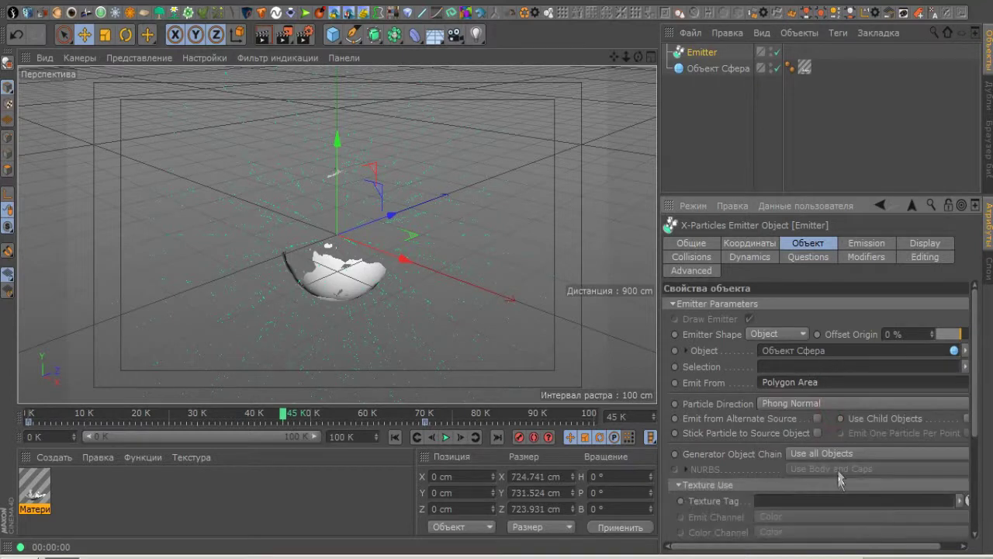
- Link the sphere's texture tag to the emitter's Texture Tag and set Color Channel to Alpha
scroll(970, 418, down, 3)
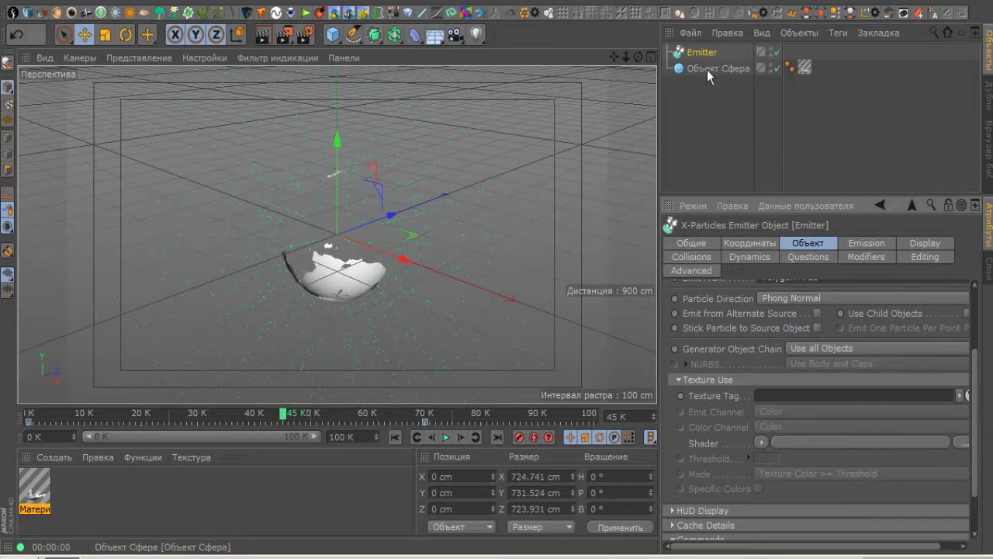
drag(805, 68, 784, 354)
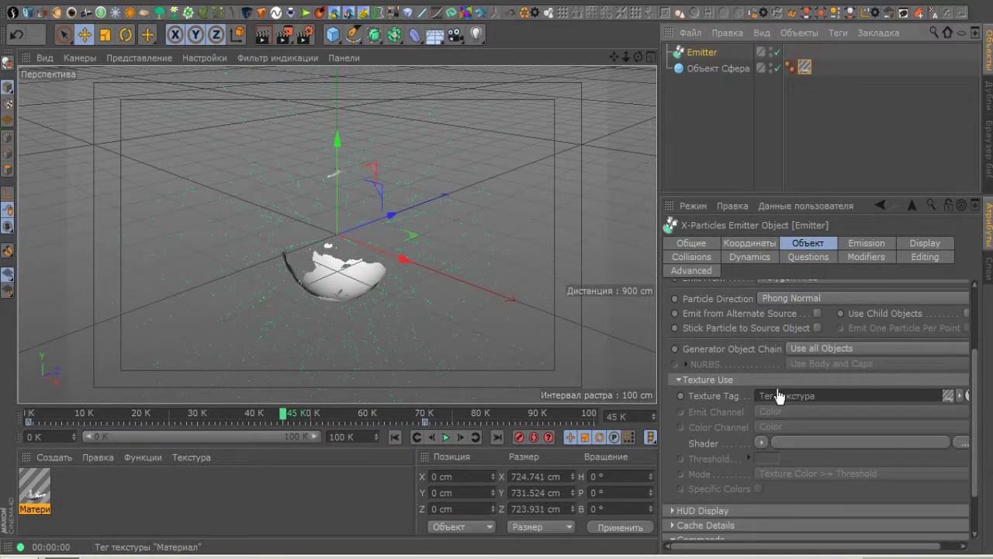
drag(779, 396, 778, 394)
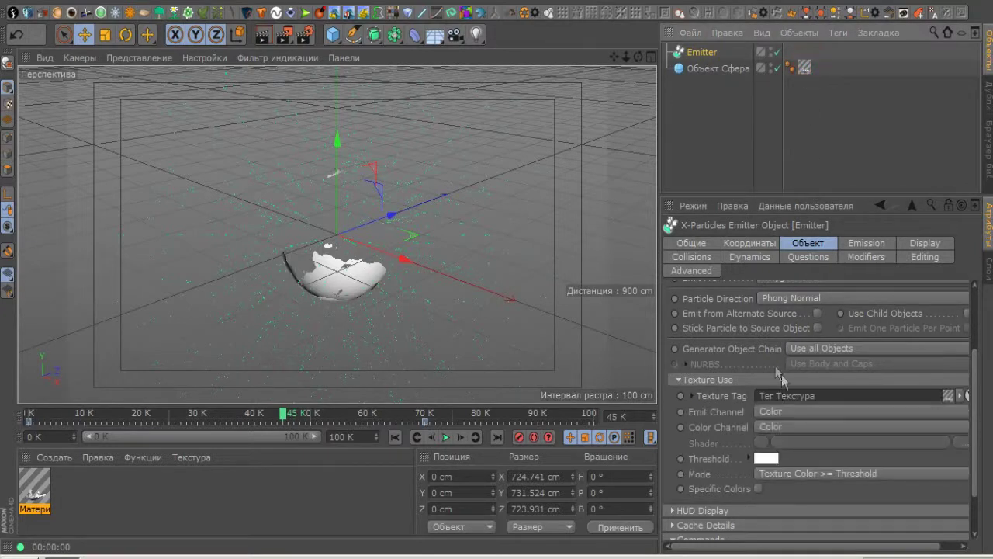
click(781, 427)
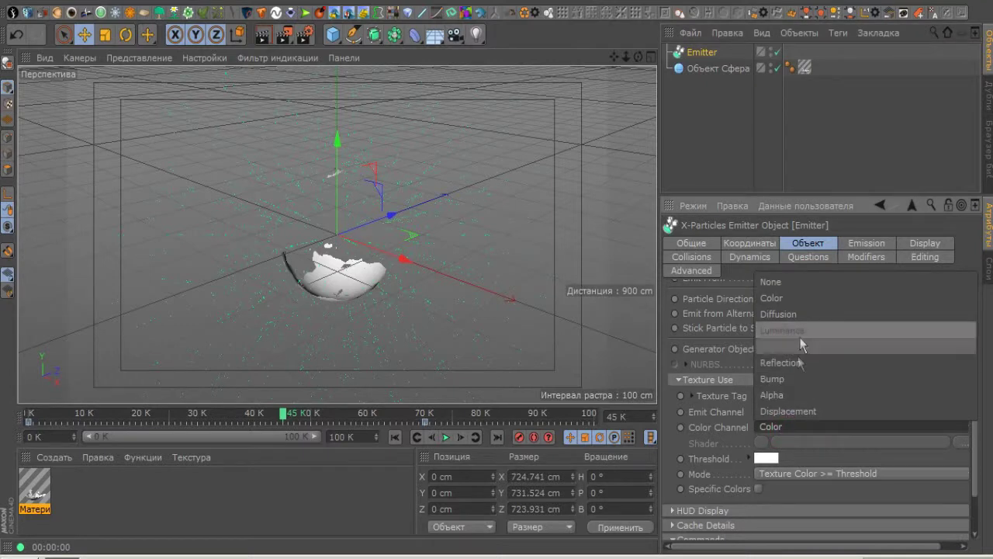
click(788, 395)
- Rewind, play the texture-driven emission, and render the view
click(395, 436)
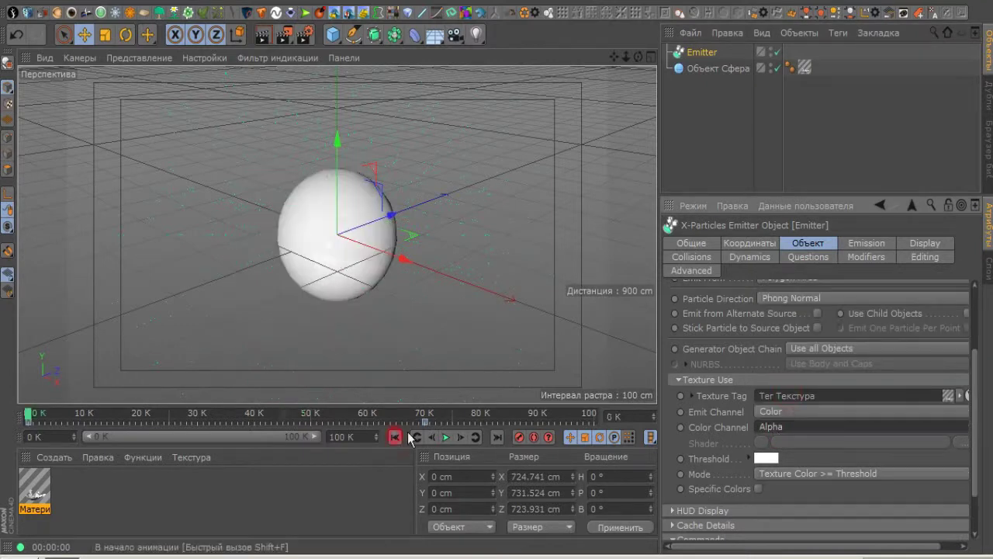
click(448, 437)
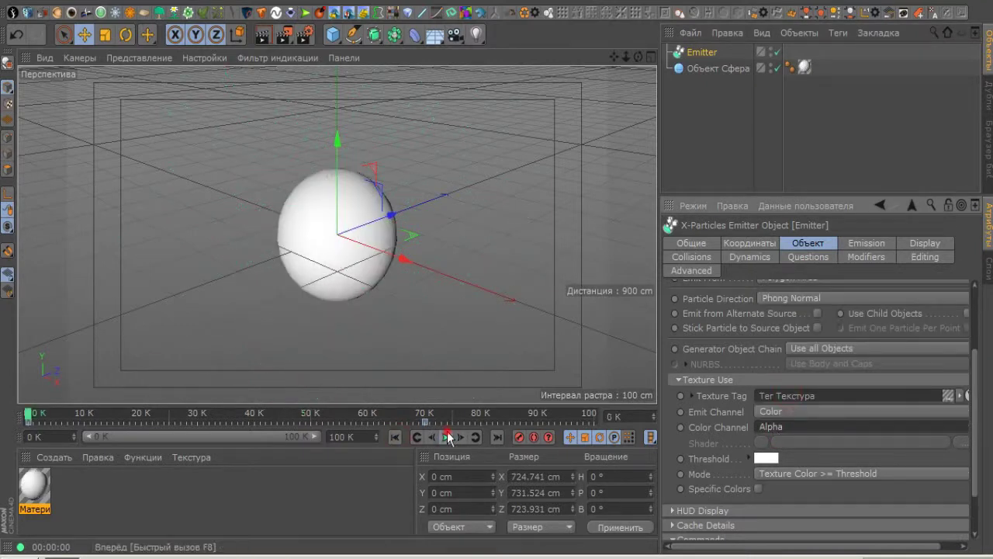
click(263, 35)
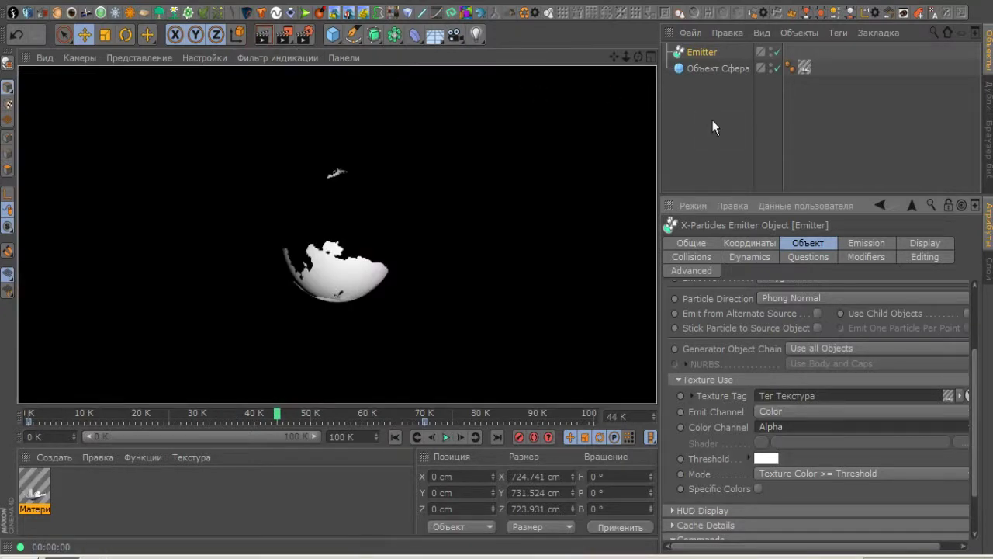
- Add an X-Particles Gravity modifier to the scene
click(711, 119)
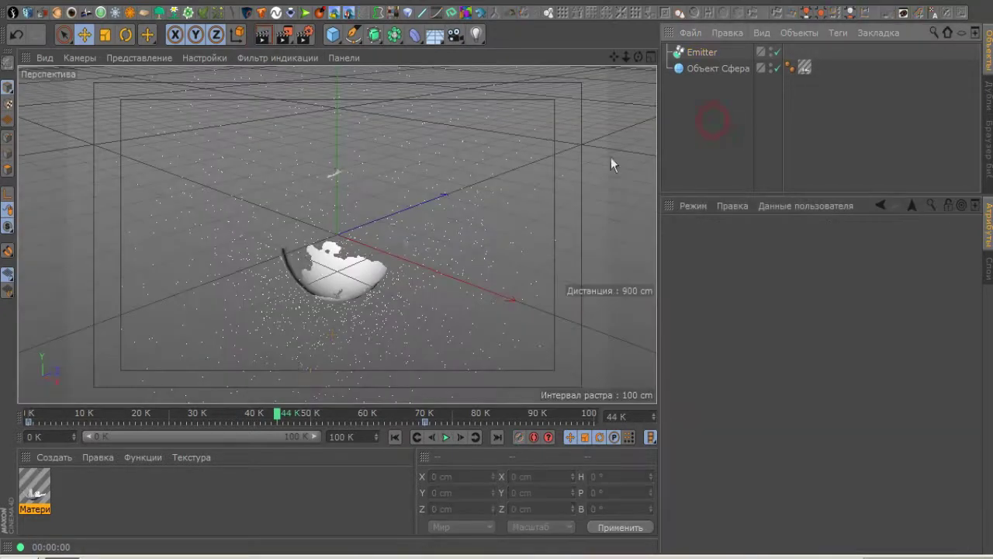
click(749, 12)
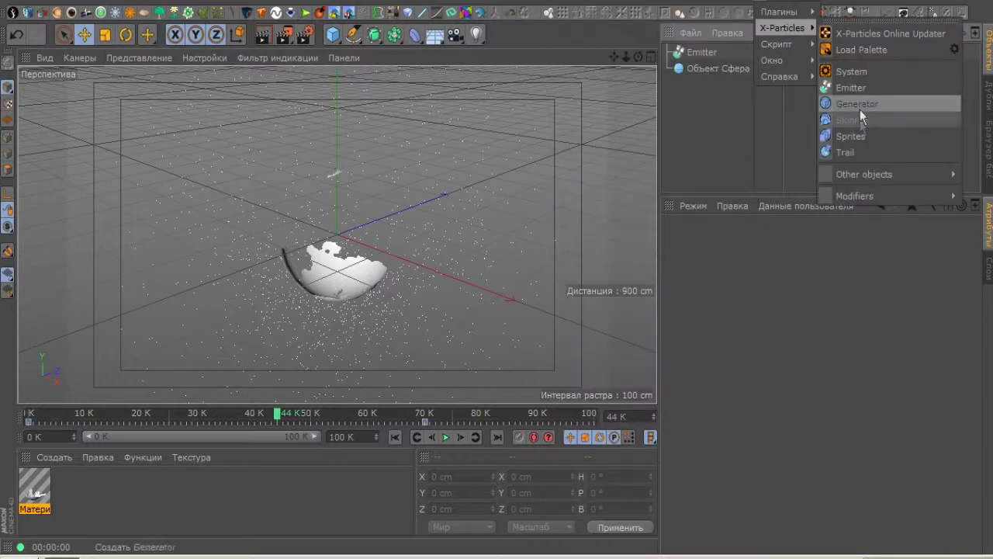
mouse_move(782, 28)
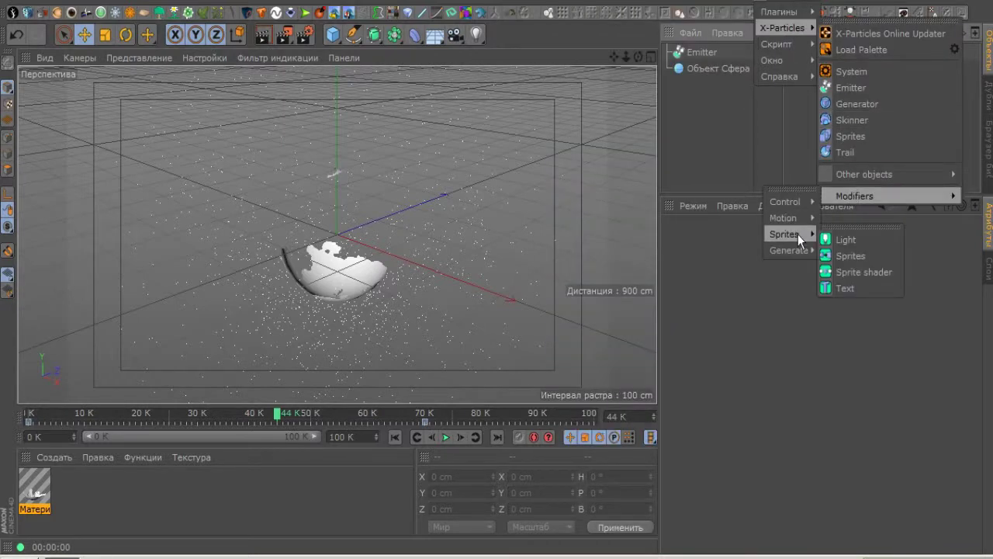
mouse_move(785, 218)
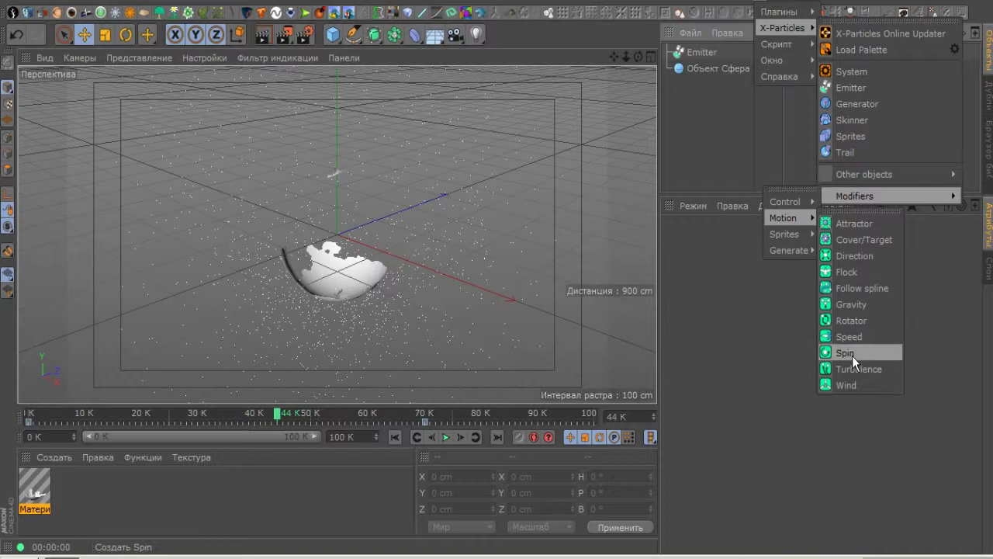
click(854, 306)
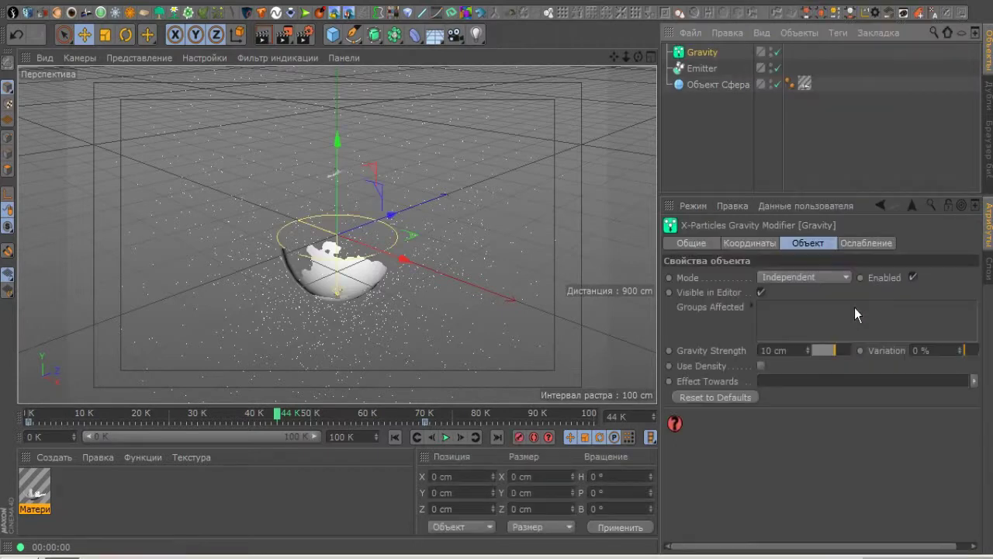
- Lower the Gravity modifier to Y -155.985 cm and edit its Gravity Strength
mouse_move(638, 56)
mouse_down()
mouse_move(345, 82)
mouse_move(343, 147)
mouse_up()
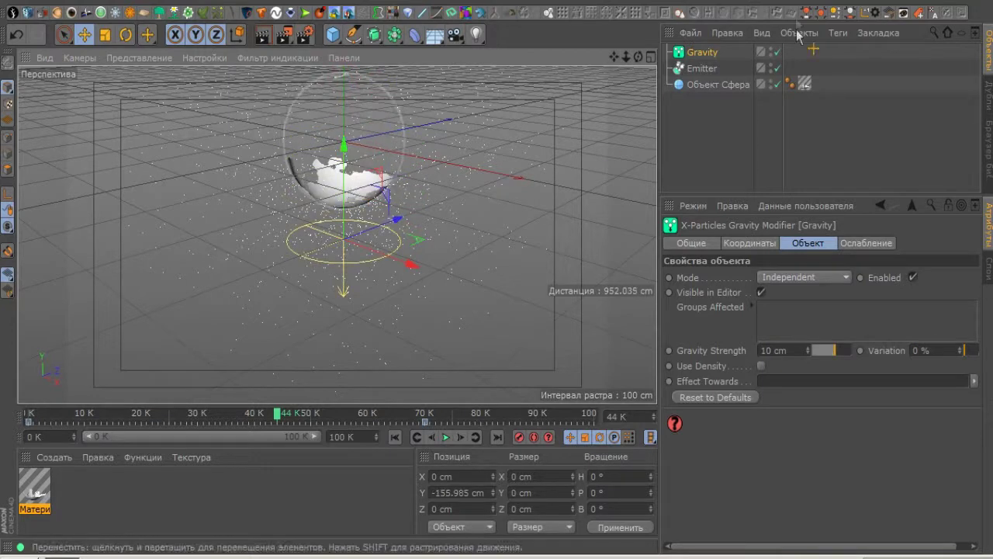
click(713, 52)
double_click(793, 350)
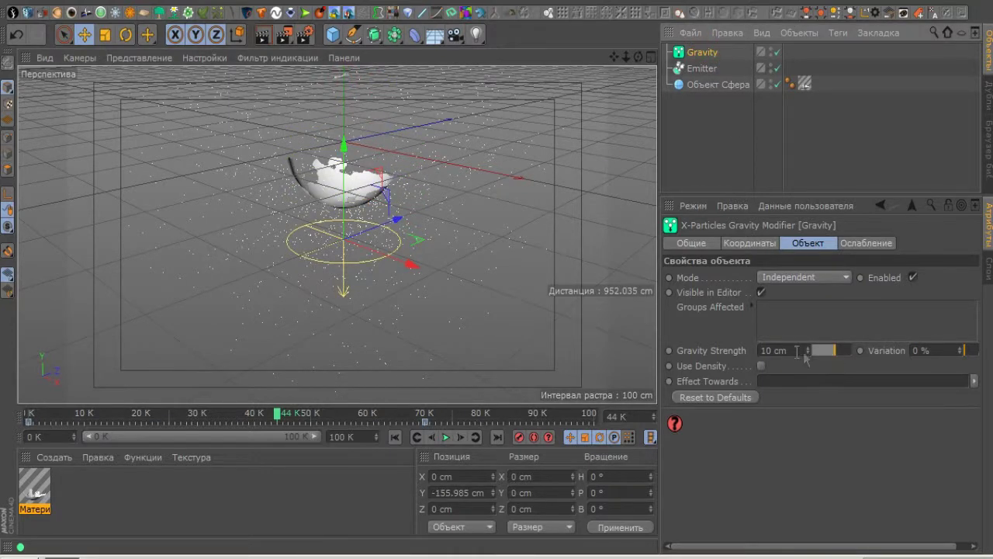
text(20)
- Play the animation while raising Gravity Strength to 55 cm, then stop
click(395, 437)
click(445, 437)
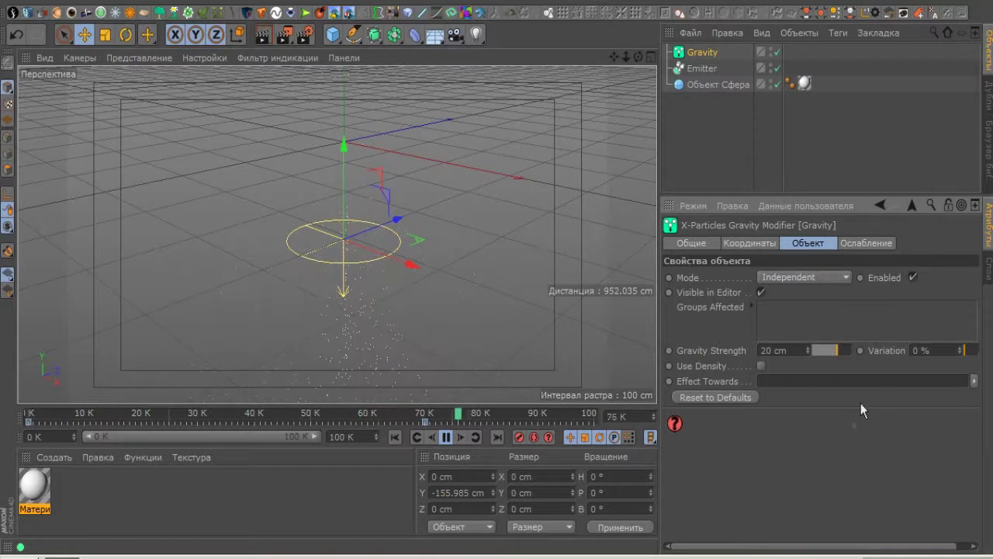
drag(838, 352, 851, 353)
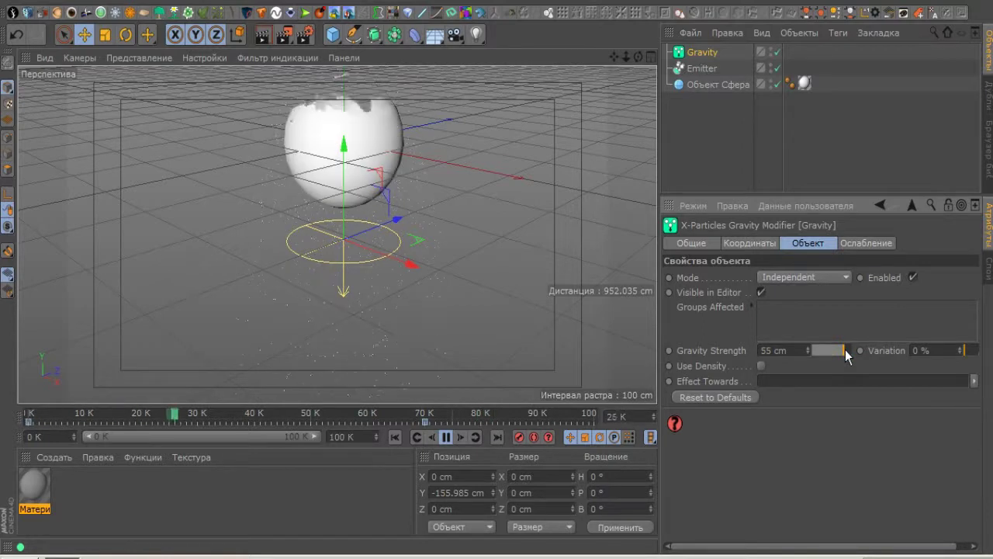
click(446, 437)
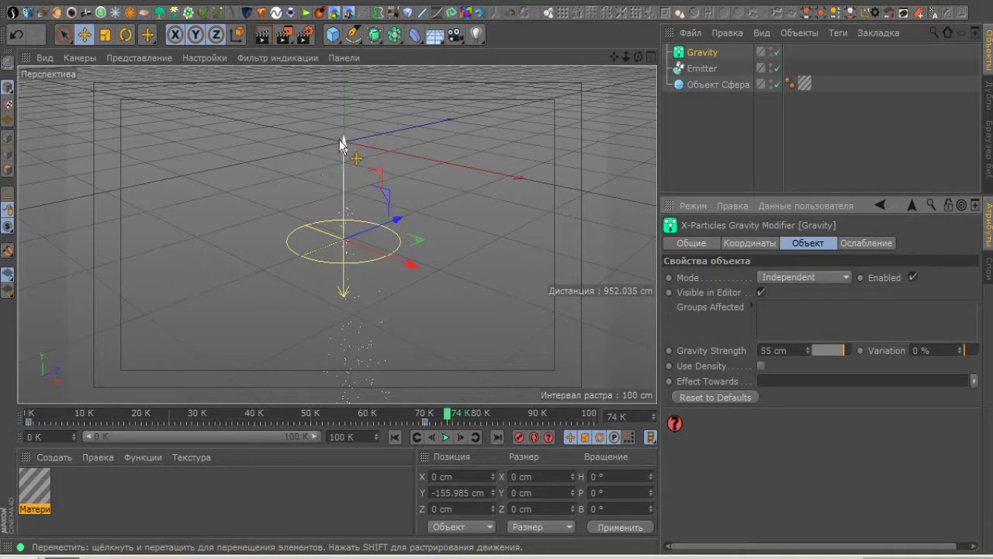
- Move the Gravity modifier down to Y -264.499 cm and replay to check the falling particles
drag(339, 139, 341, 208)
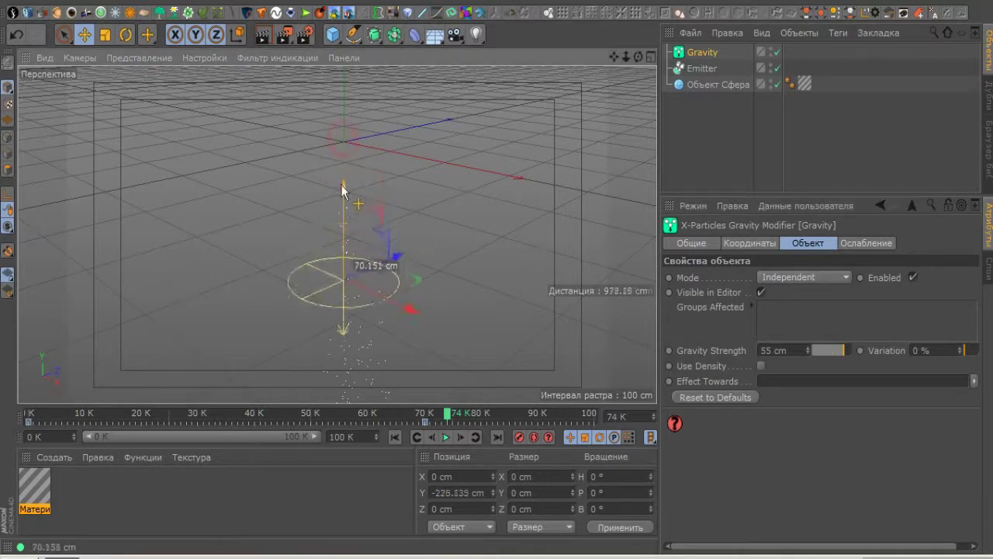
click(394, 437)
click(446, 437)
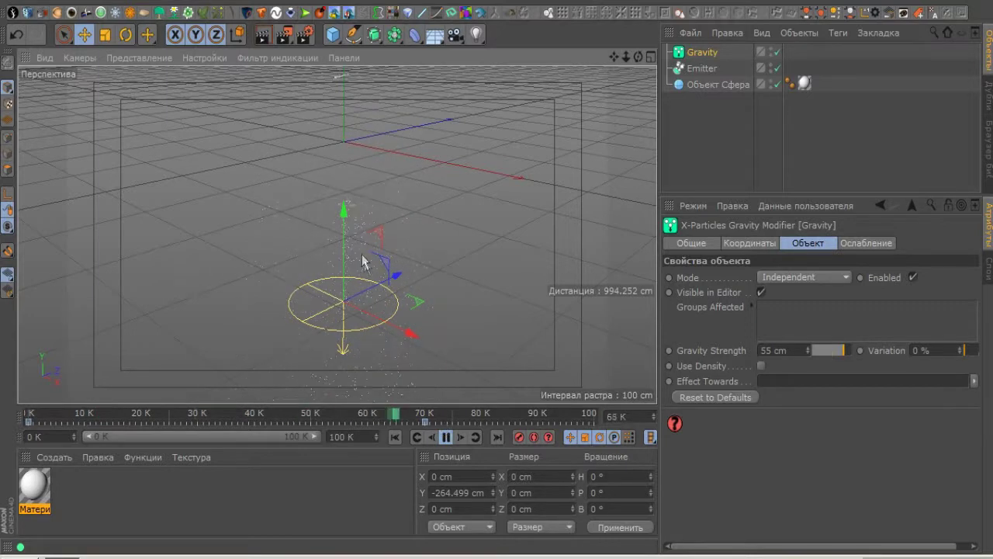
click(446, 437)
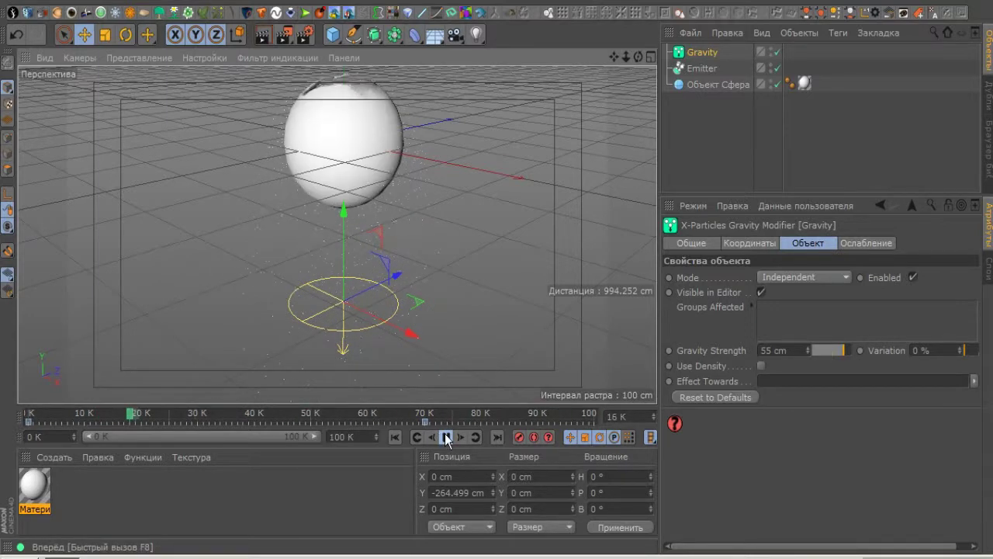
click(754, 7)
mouse_move(782, 28)
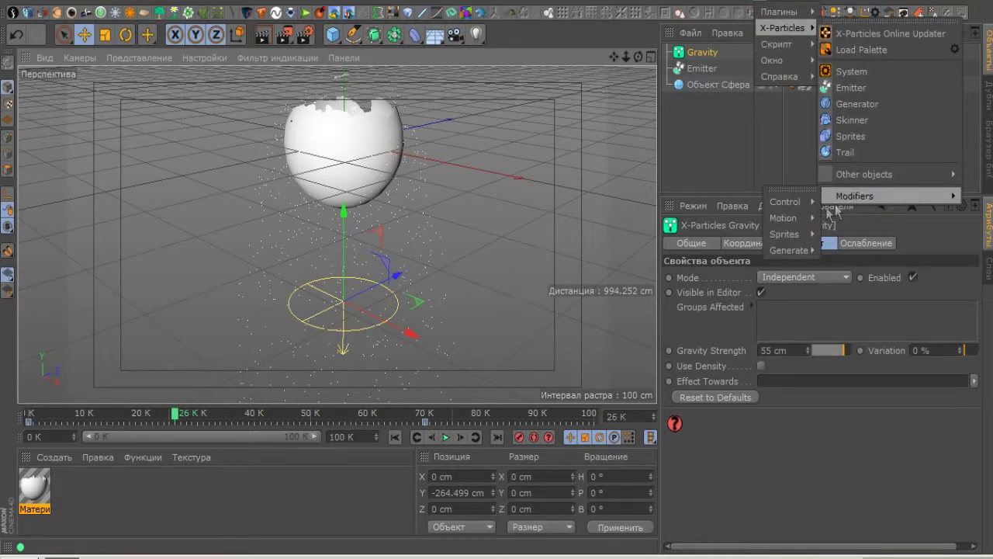
mouse_move(783, 218)
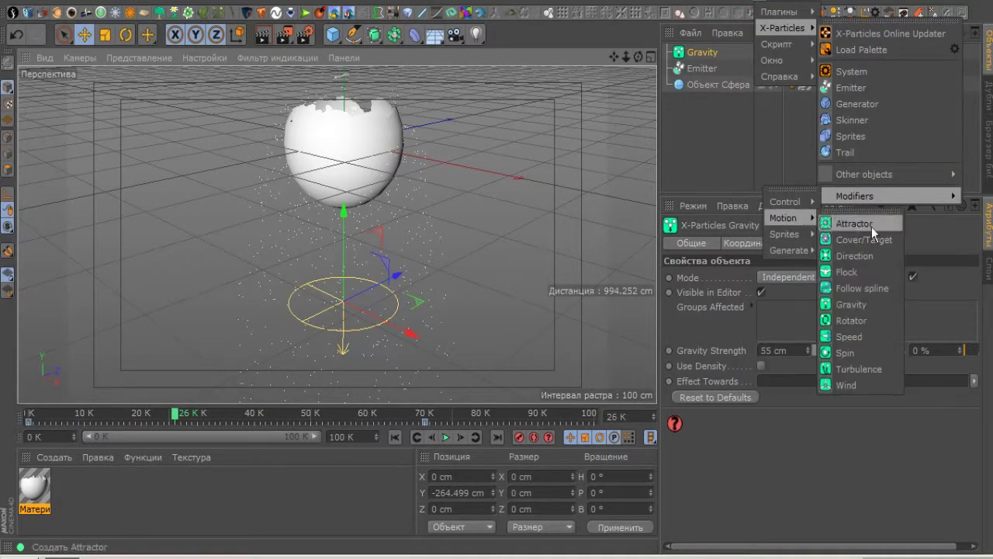
- Add a Turbulence modifier at Y -73.944 cm with Strength 5, then replay to check it
click(862, 368)
drag(346, 97, 355, 136)
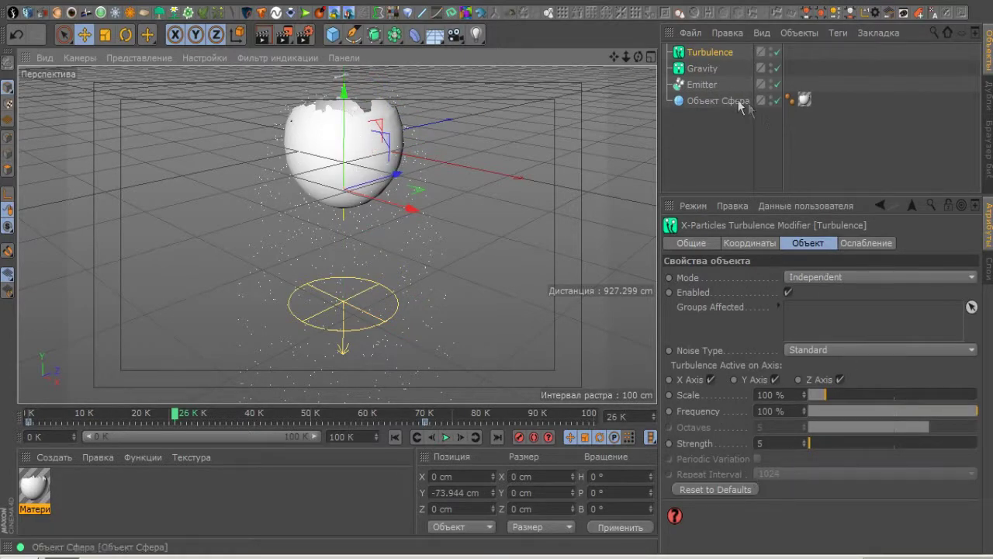
click(776, 446)
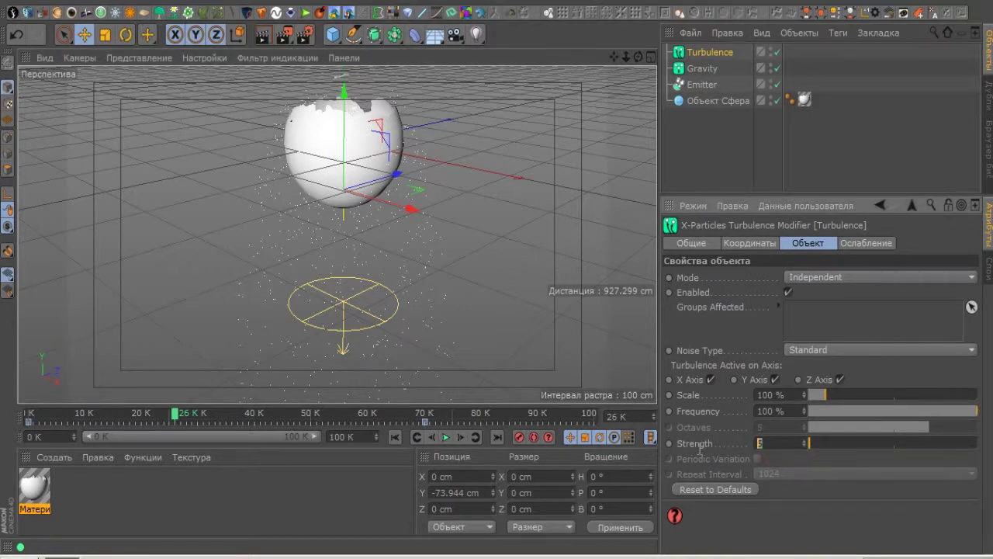
click(394, 437)
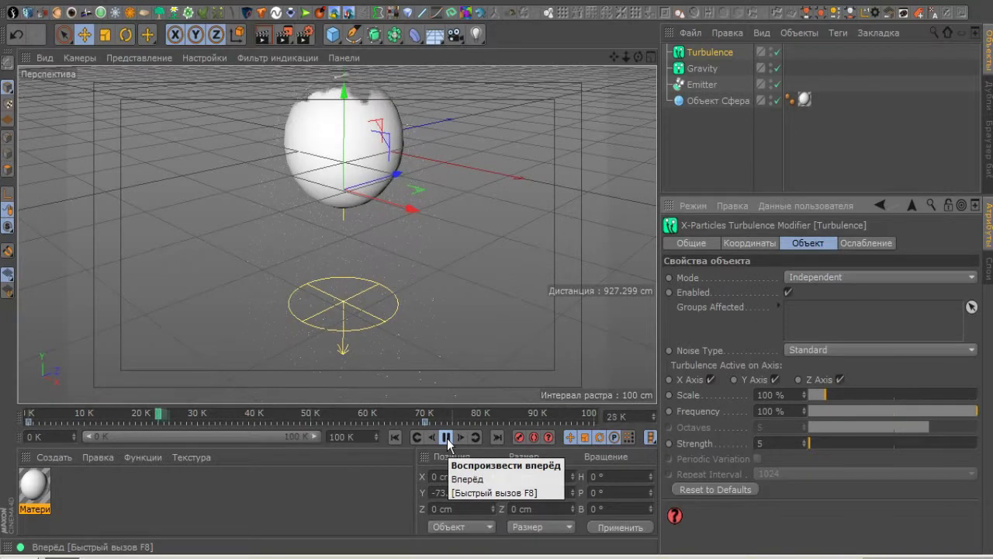
click(447, 438)
- Turn off Emit all Frames on the Emitter, set End Emit to 60, and replay
click(426, 419)
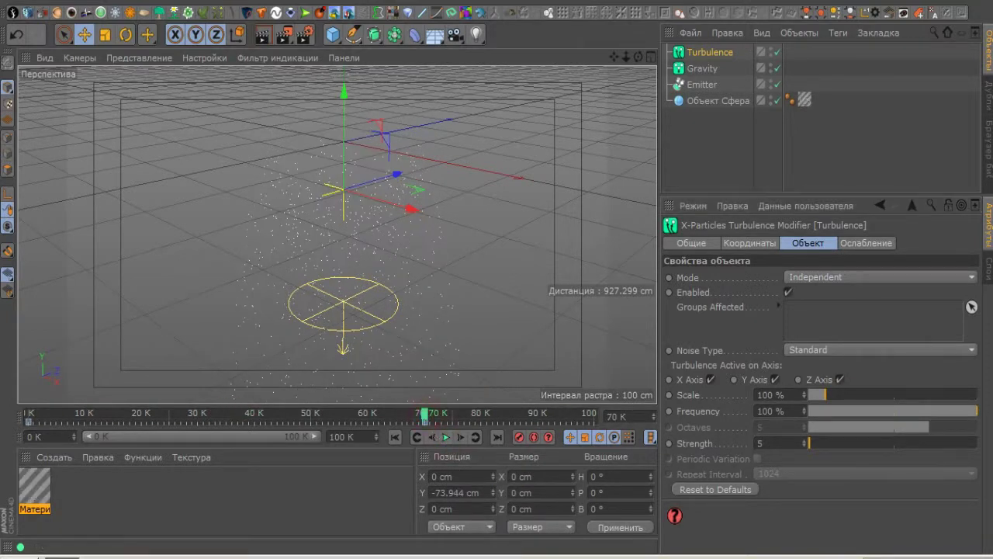
click(708, 86)
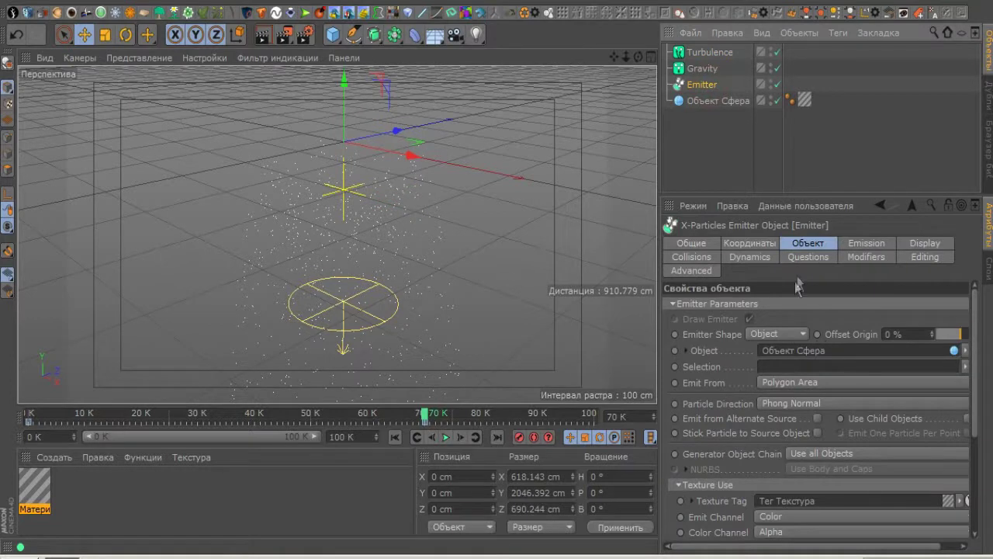
scroll(892, 388, down, 3)
scroll(892, 388, up, 3)
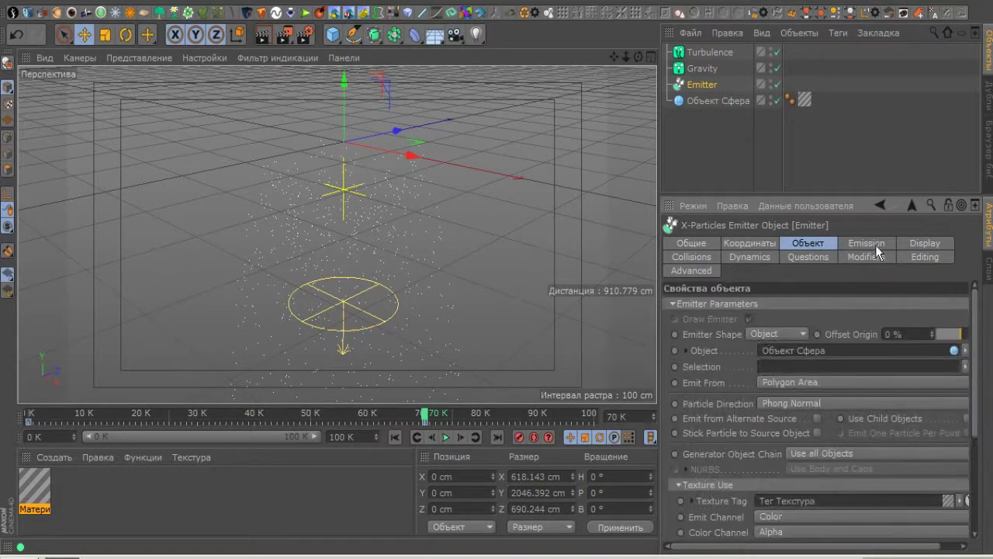
click(869, 243)
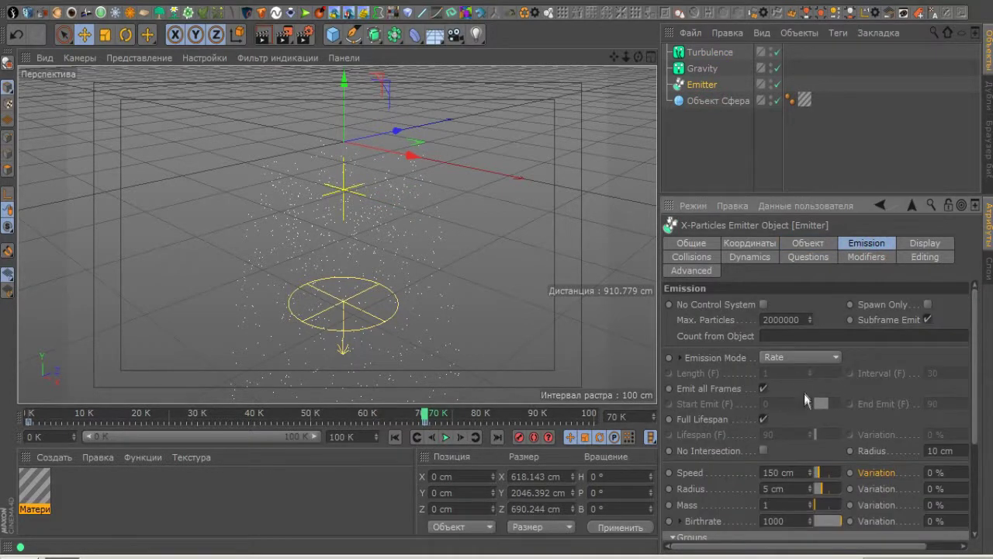
click(763, 387)
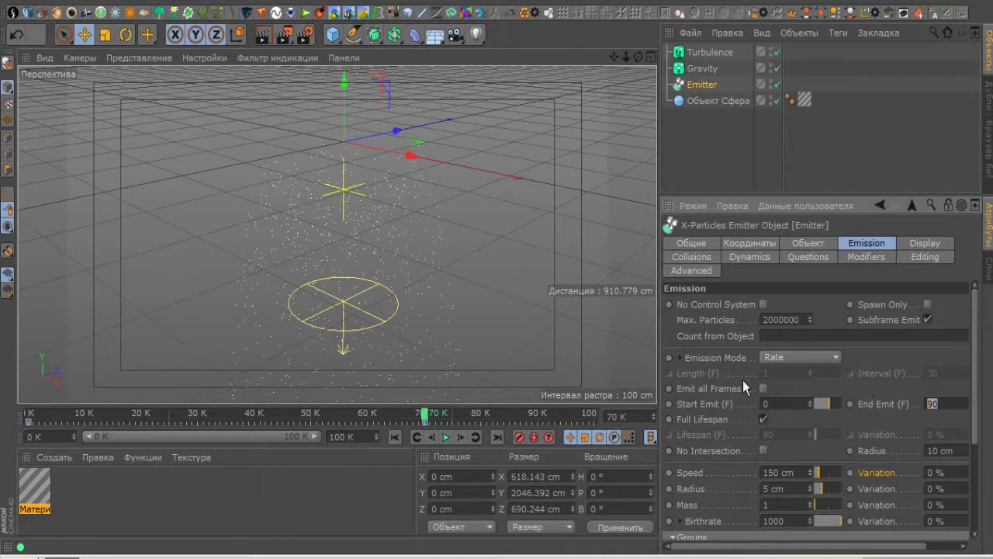
click(945, 403)
text(60)
click(397, 438)
click(447, 437)
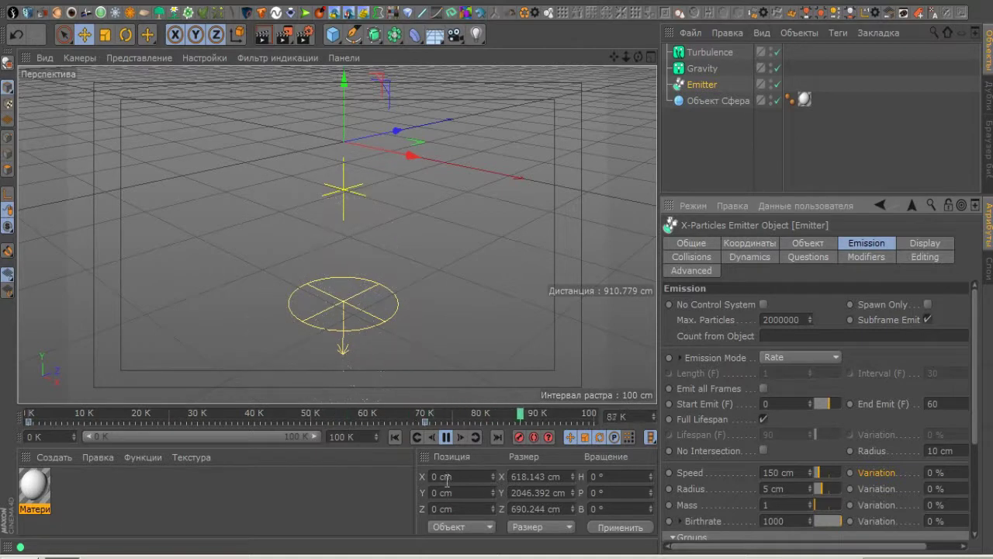
click(447, 438)
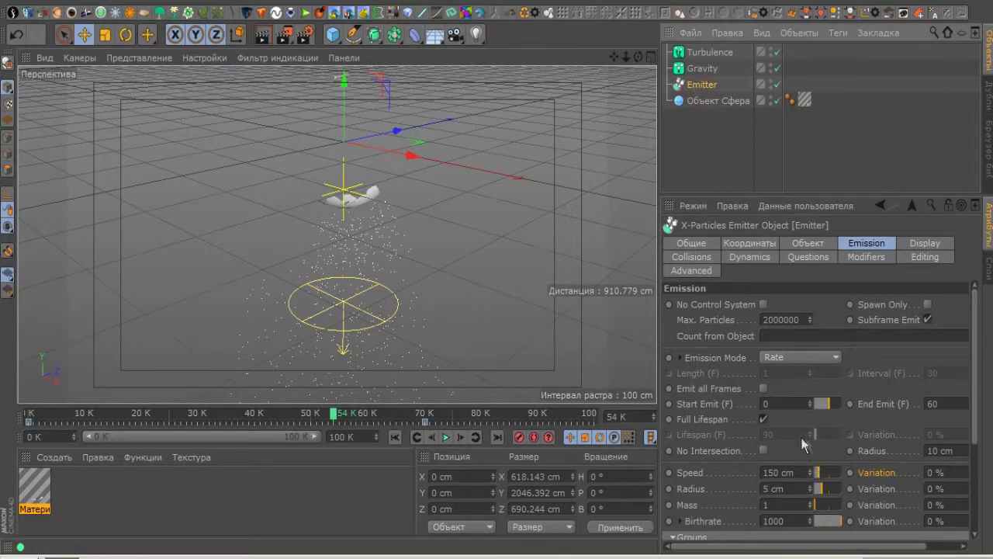
- Raise the Emitter's Birthrate to 5000 and replay the animation from the start
click(808, 522)
text(500)
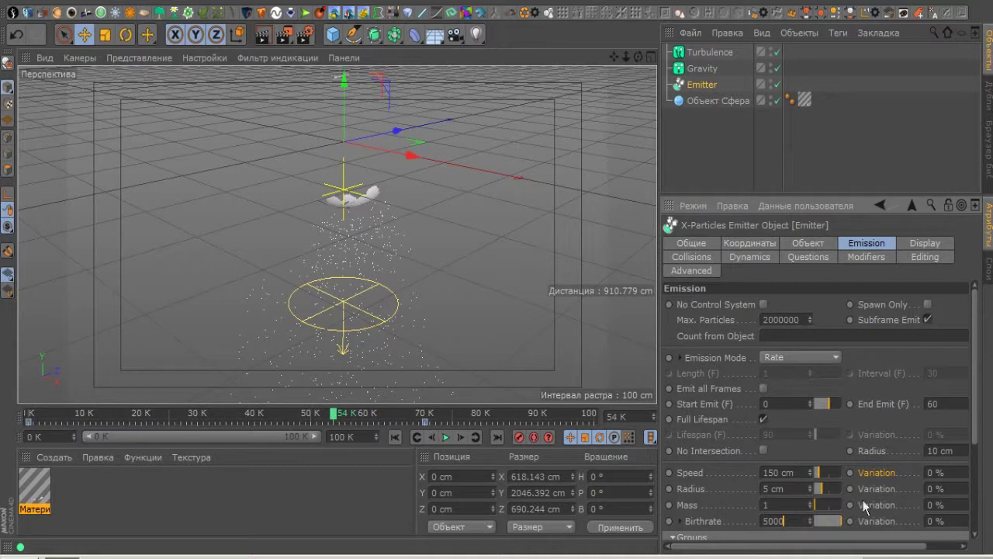
drag(975, 402, 967, 493)
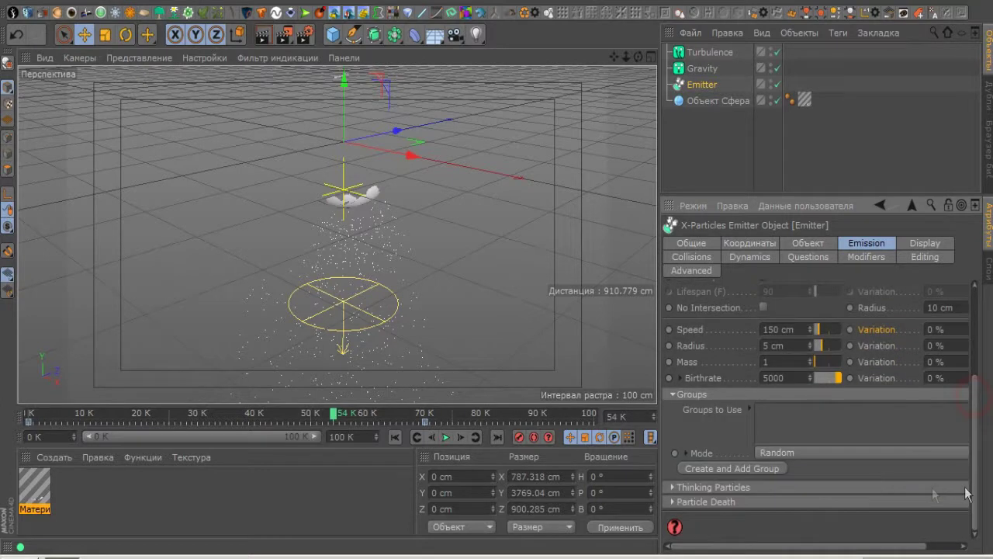
click(395, 437)
click(446, 437)
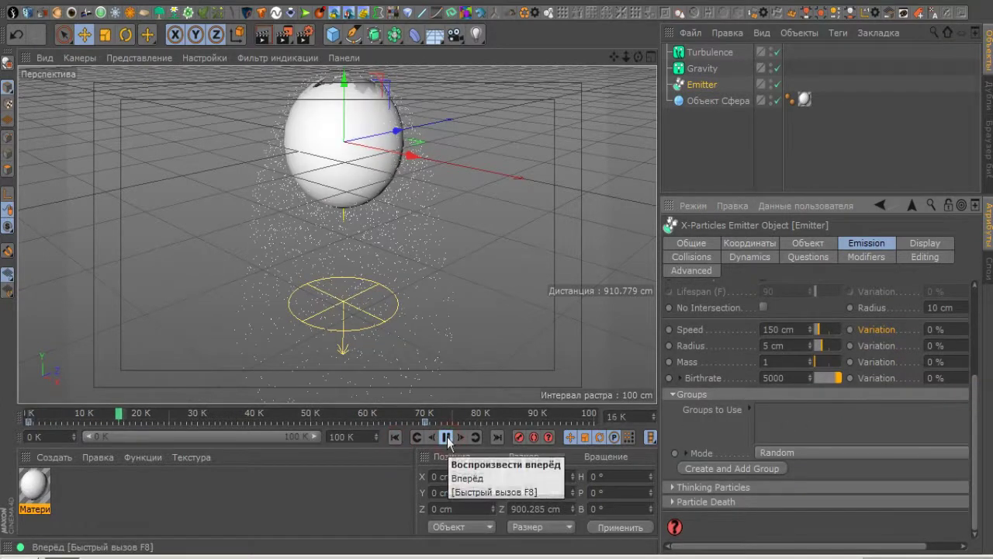
- Create an X-Particles Material and apply it to the Emitter
click(446, 437)
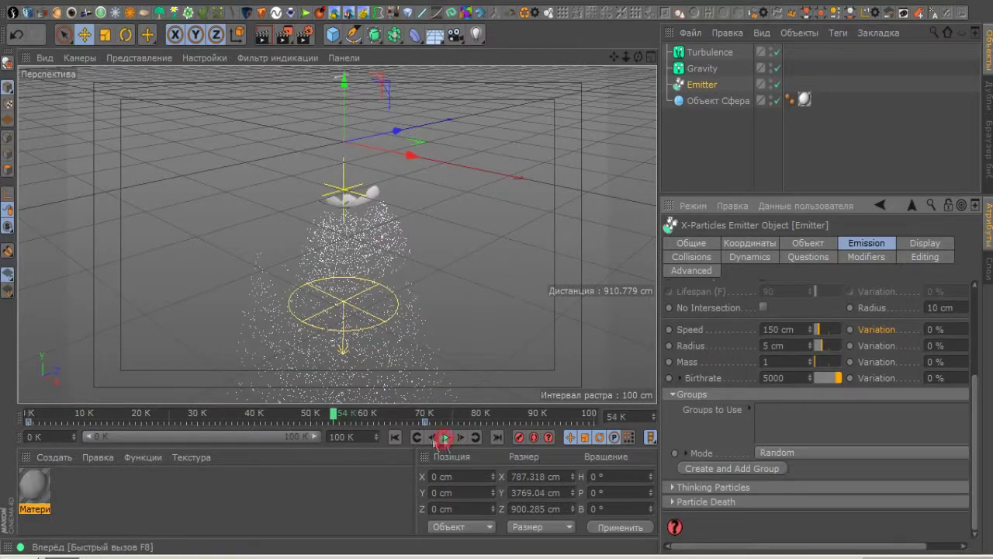
click(52, 461)
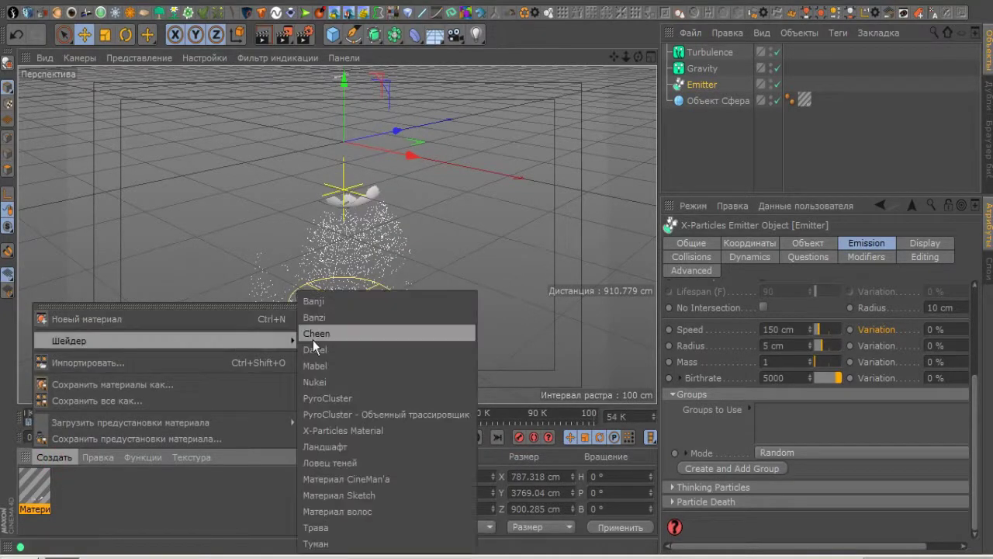
click(373, 431)
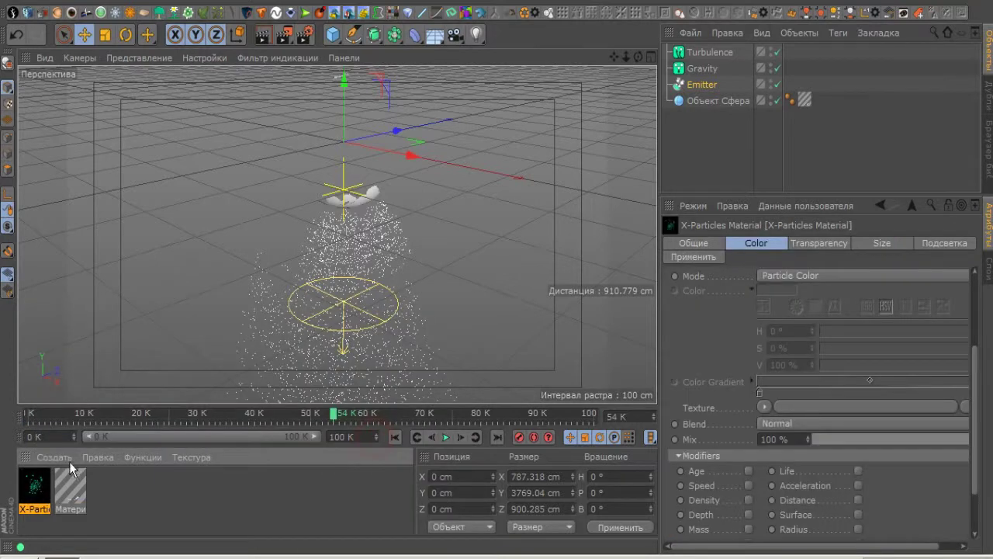
drag(39, 498, 747, 114)
drag(704, 89, 703, 86)
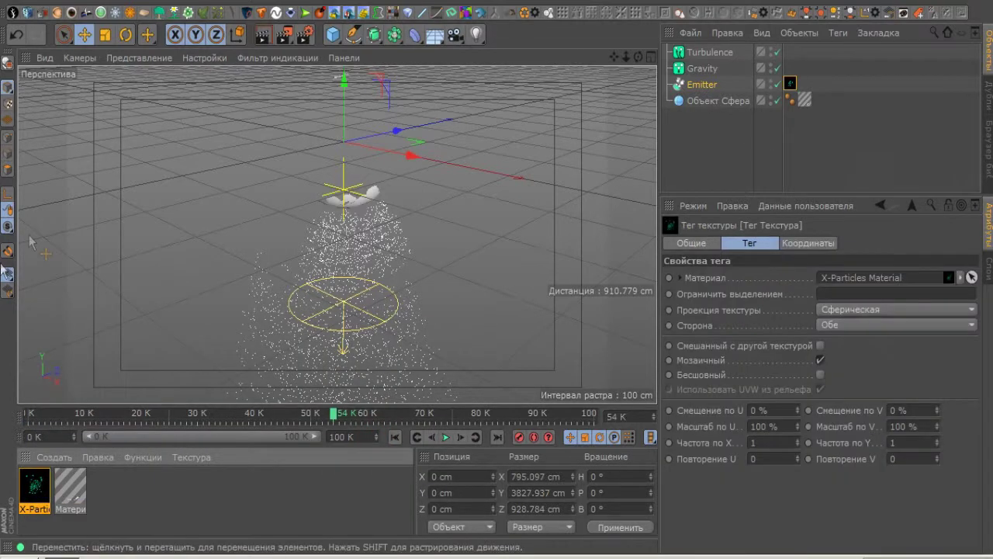
- Replay from the start and render the active view to preview the particles
click(396, 441)
click(445, 437)
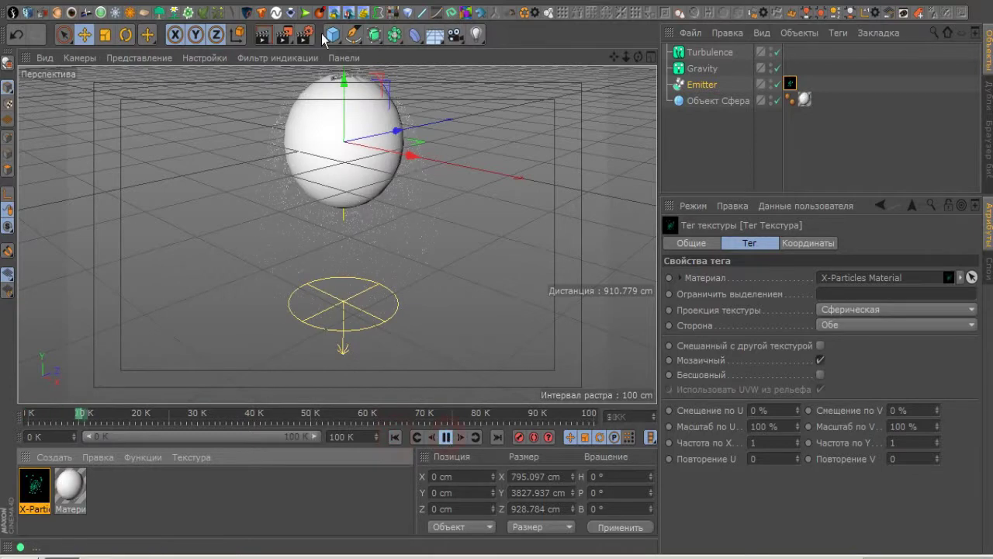
click(262, 44)
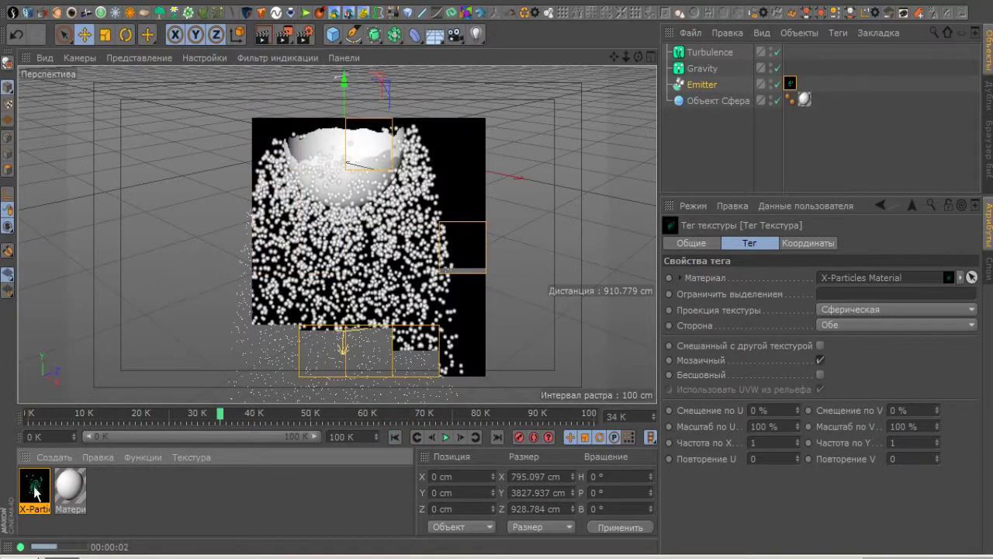
- Shrink the X-Particles Material's particle size scale to 36% and render a preview
double_click(34, 487)
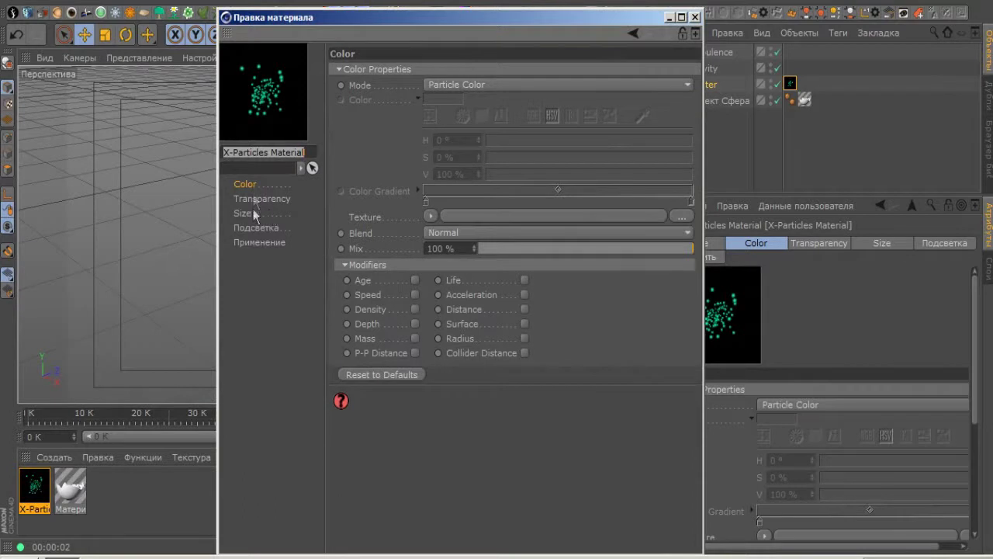
click(254, 214)
drag(455, 85, 435, 87)
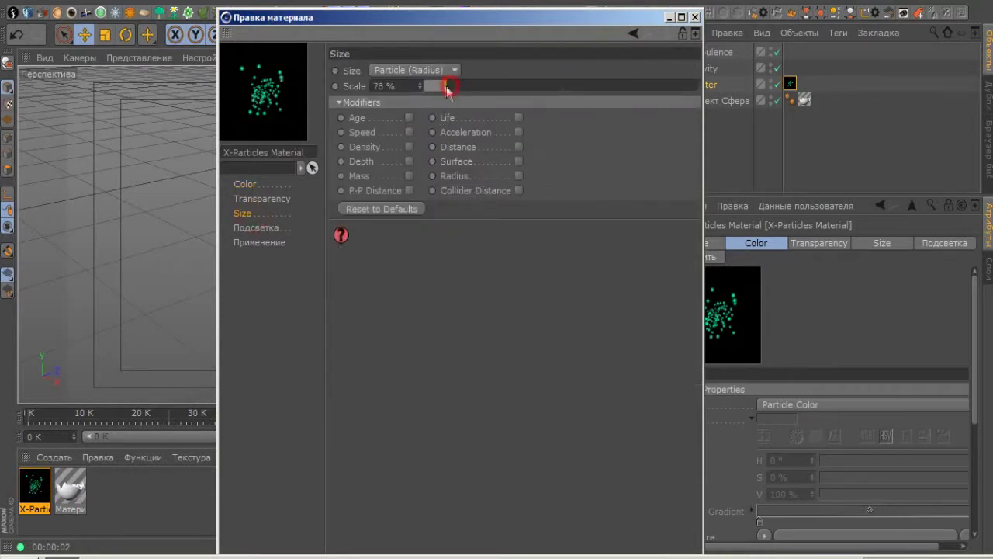
click(670, 17)
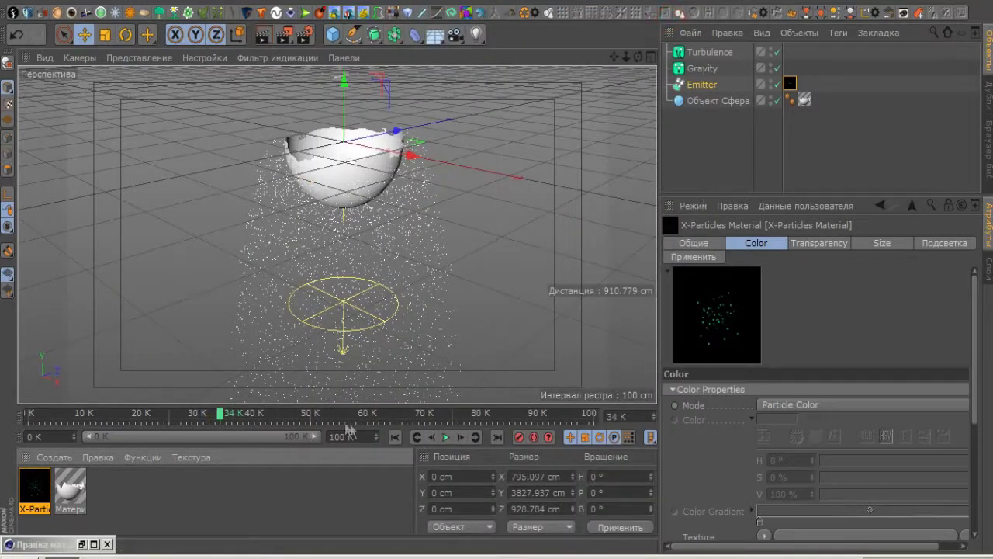
click(394, 437)
click(447, 438)
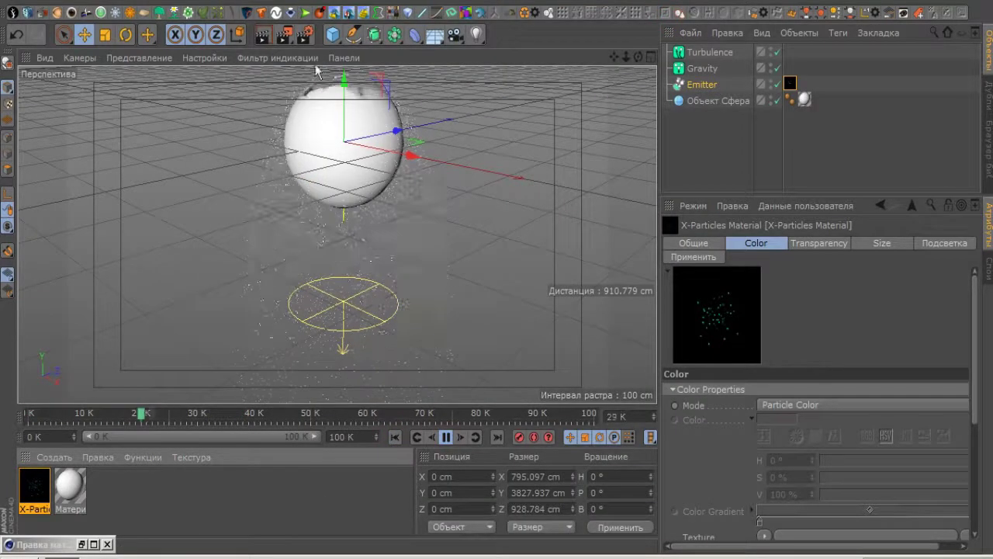
click(264, 38)
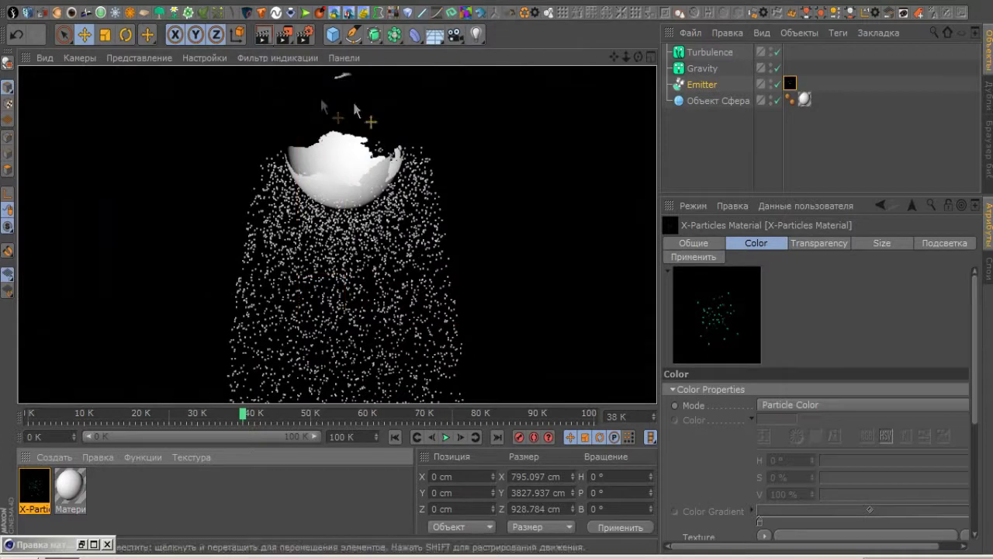
- Switch the material's particle size to World mode at about 210 % scale and close the editor
double_click(45, 489)
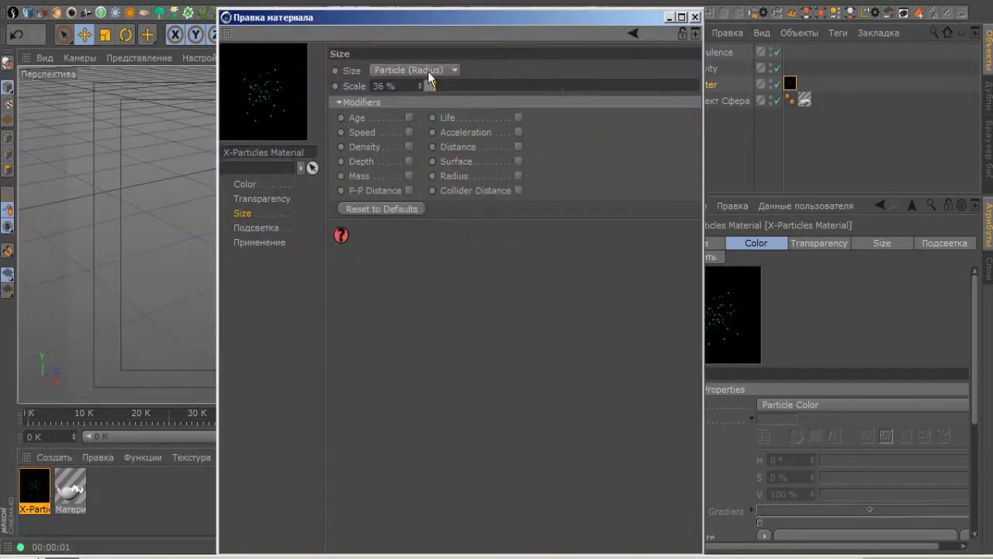
click(429, 72)
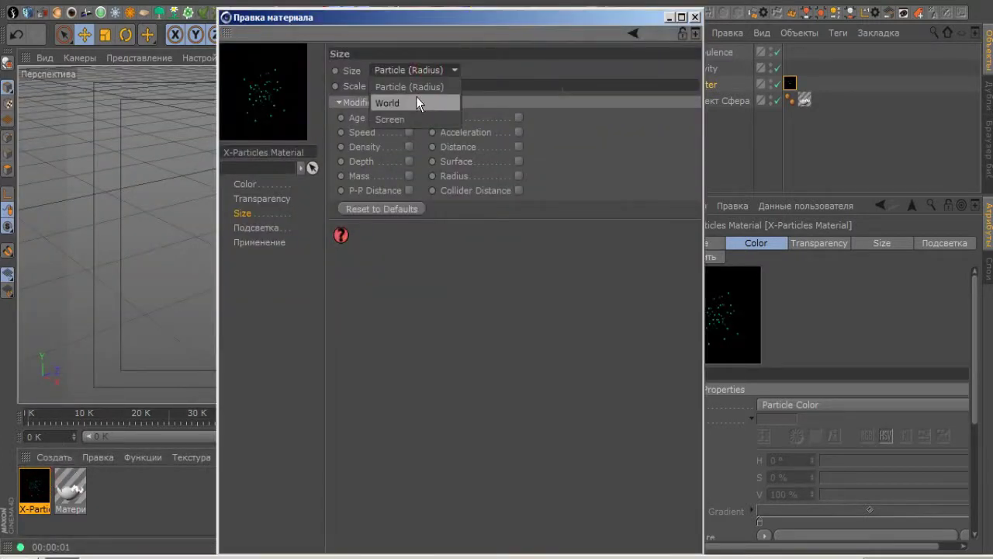
click(415, 103)
drag(432, 88, 482, 86)
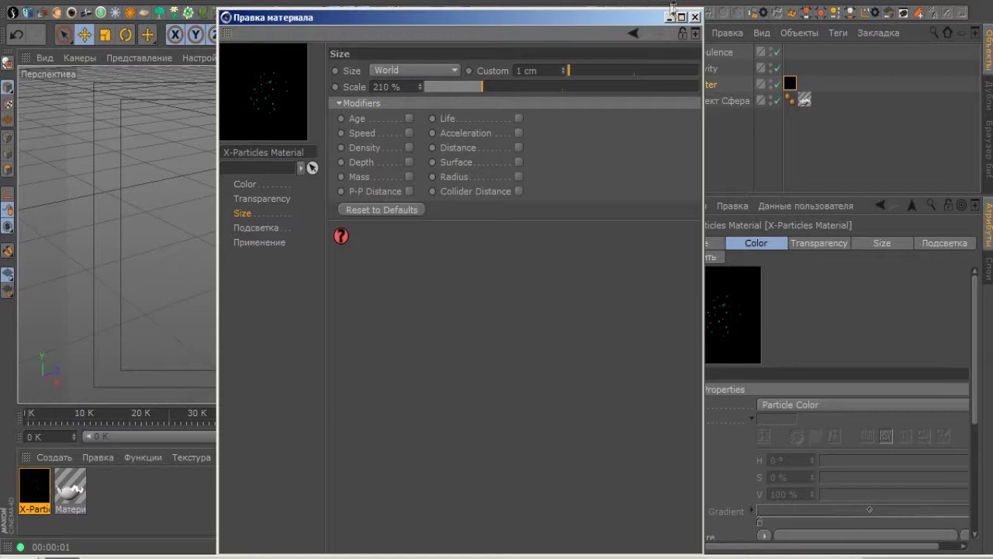
click(695, 16)
click(395, 436)
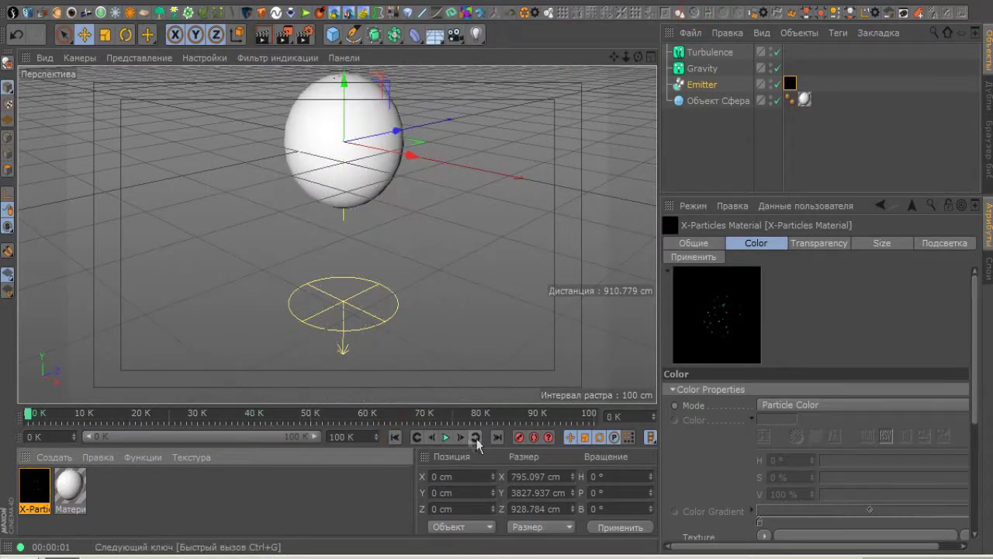
- Preview-render the shedding particles, then Ctrl-drag Emitter to duplicate it as Emitter.1
click(446, 436)
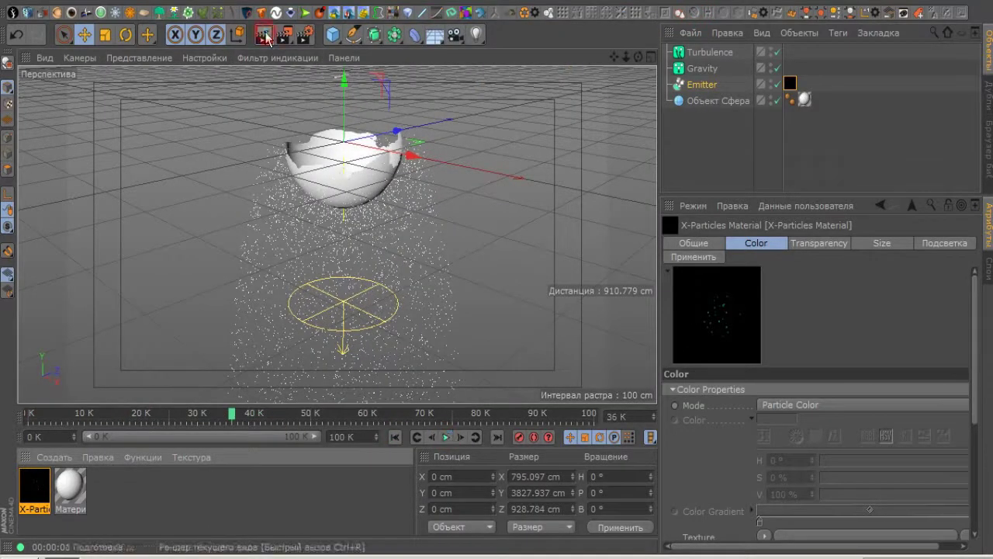
click(266, 38)
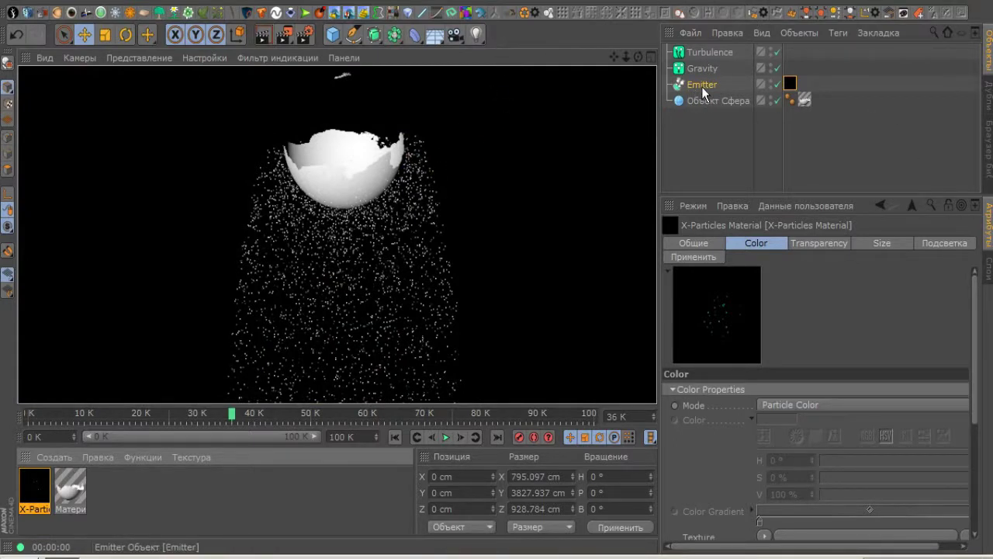
ctrl+drag(702, 86, 699, 93)
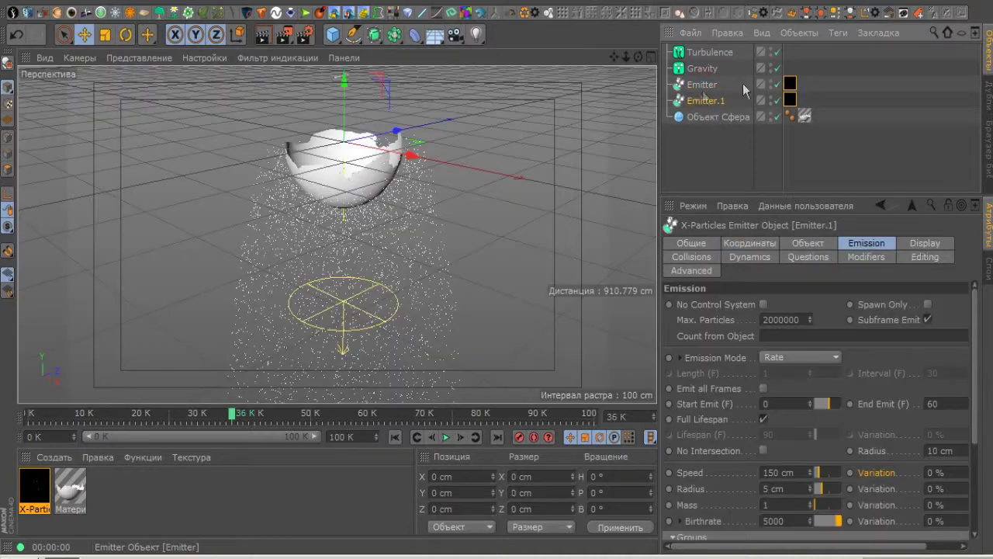
- Add an X-Particles Spawn modifier with Emitter.1 as its spawning emitter
click(771, 2)
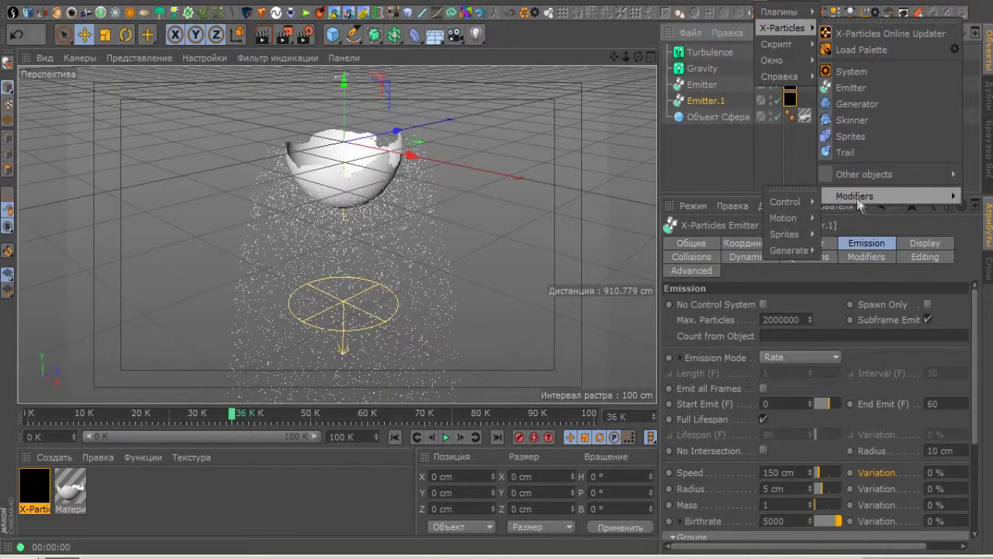
mouse_move(789, 250)
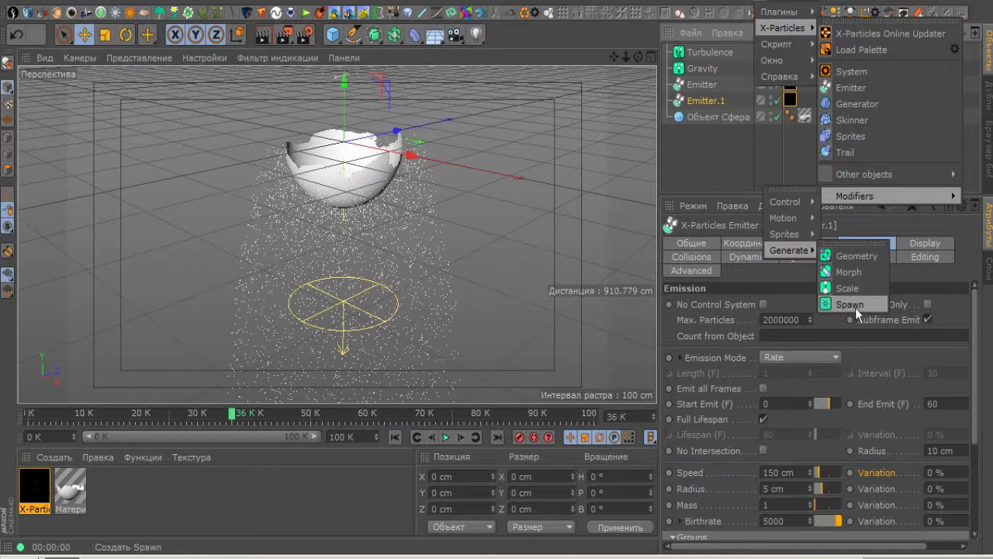
click(855, 306)
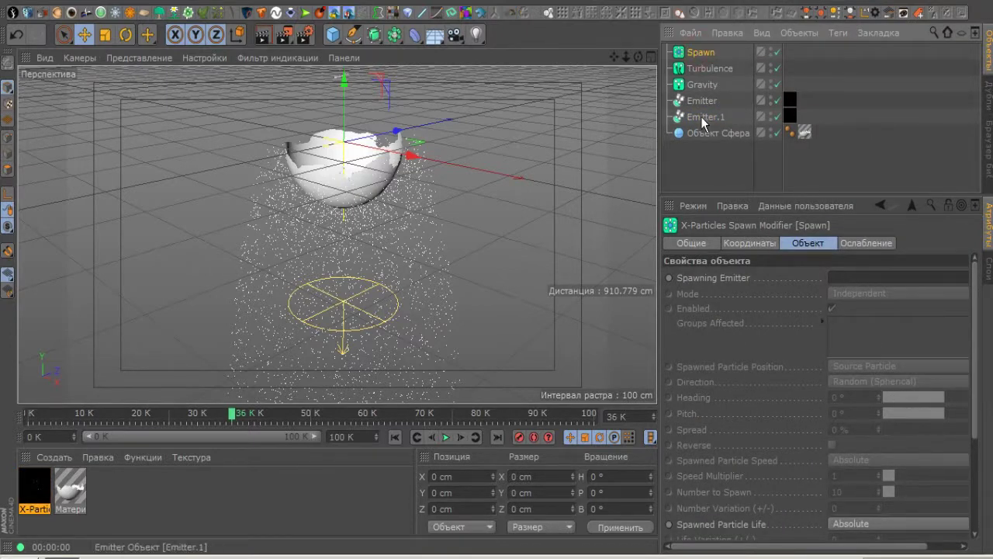
drag(875, 289, 870, 280)
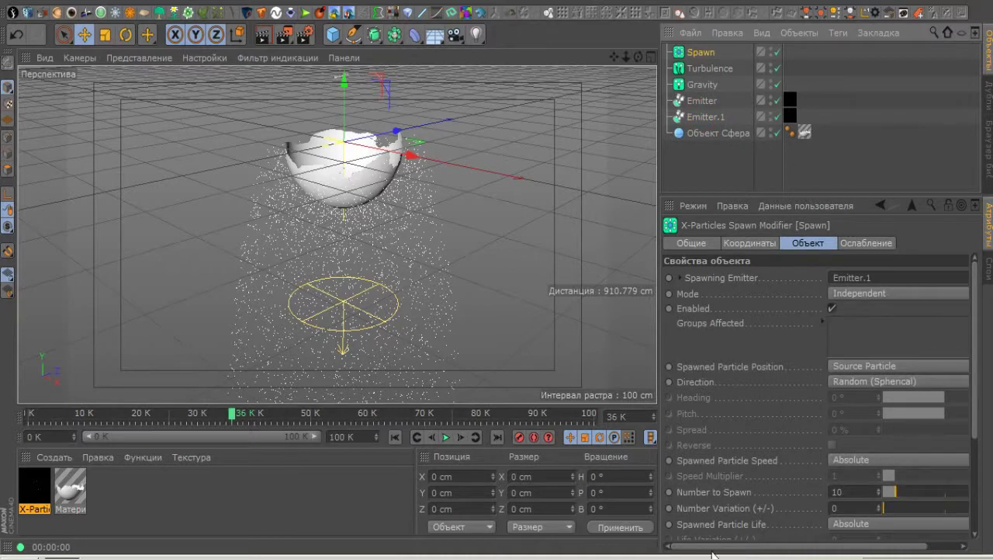
drag(714, 546, 751, 546)
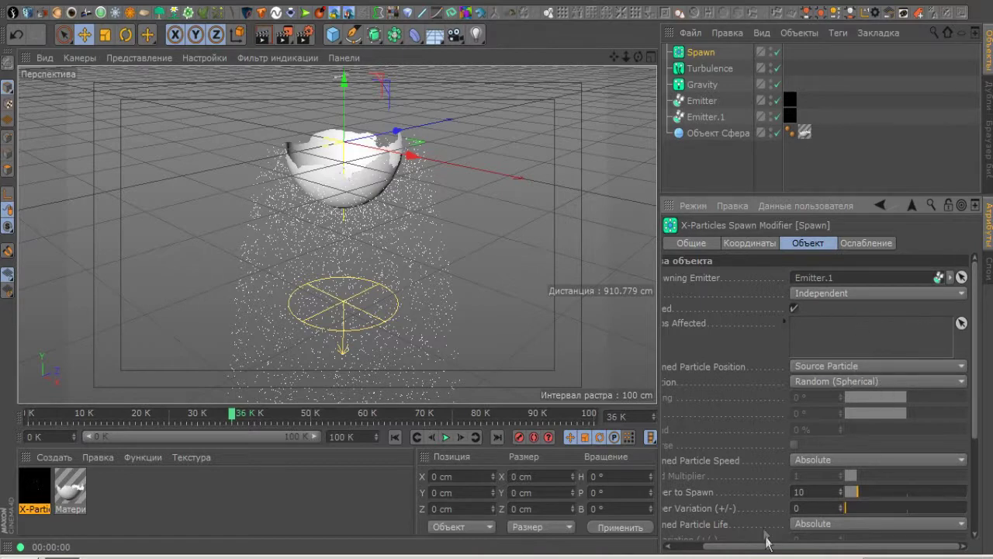
drag(765, 541, 733, 545)
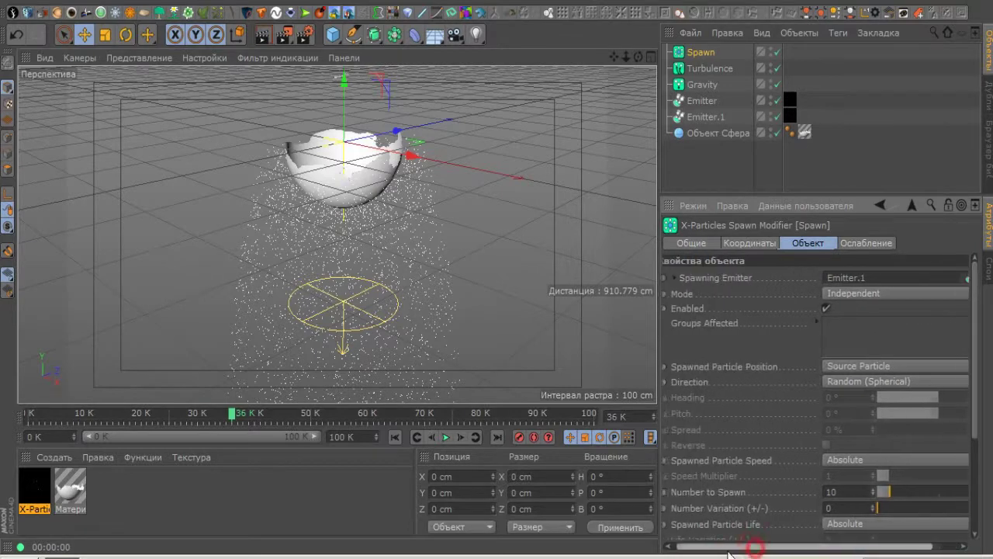
- Set the Spawn Direction to Relative to Source Particle and widen Spread to 8 %
click(921, 381)
click(911, 417)
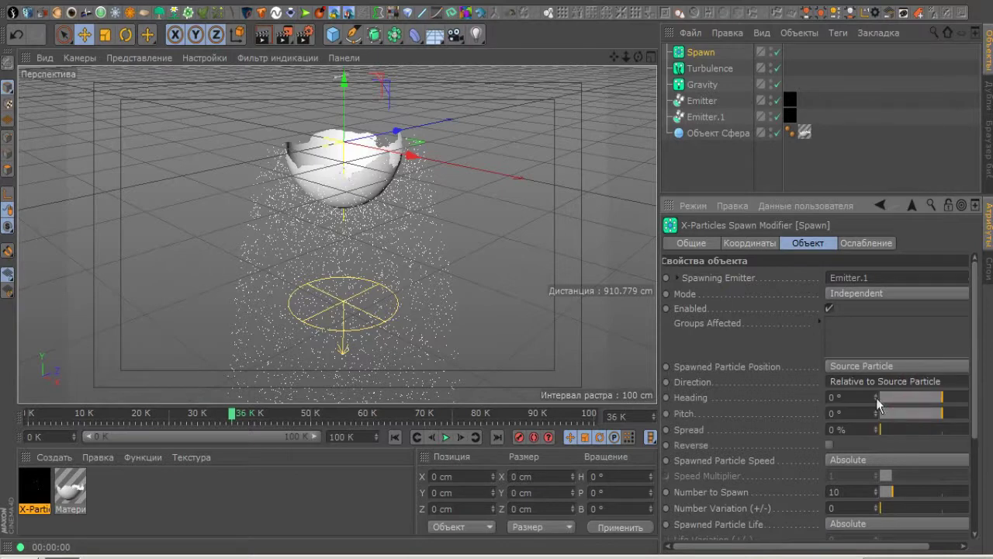
drag(840, 551, 874, 551)
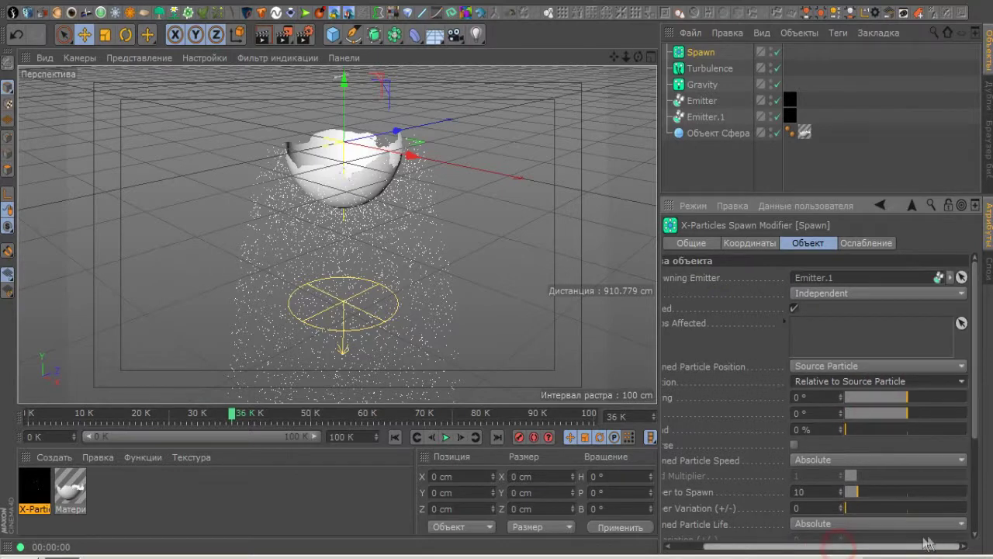
scroll(976, 398, down, 2)
scroll(975, 398, down, 1)
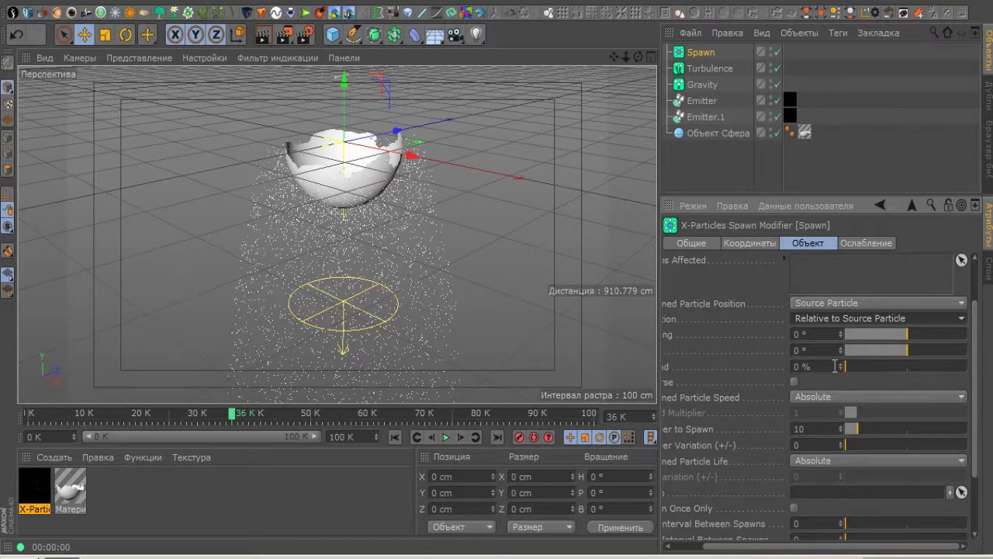
drag(814, 547, 782, 547)
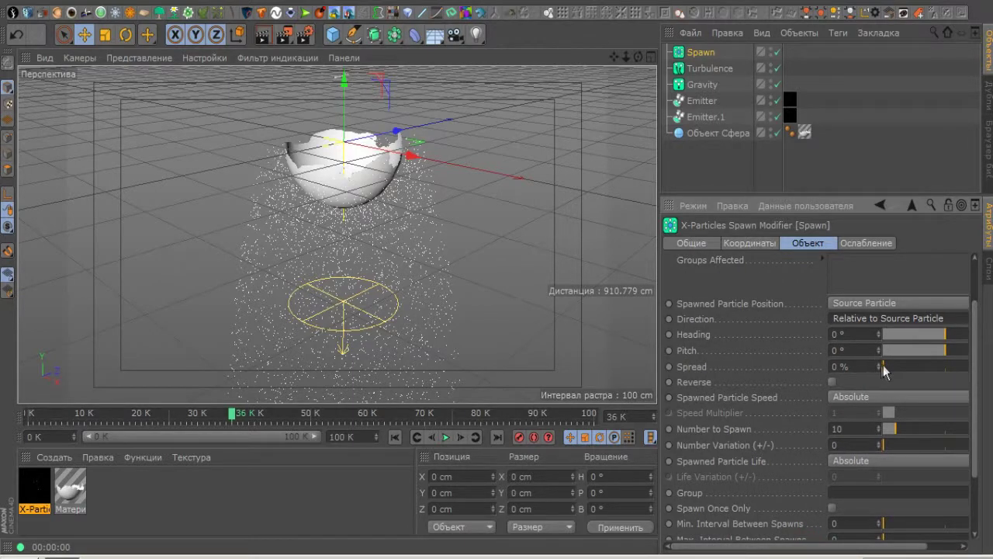
drag(883, 366, 890, 371)
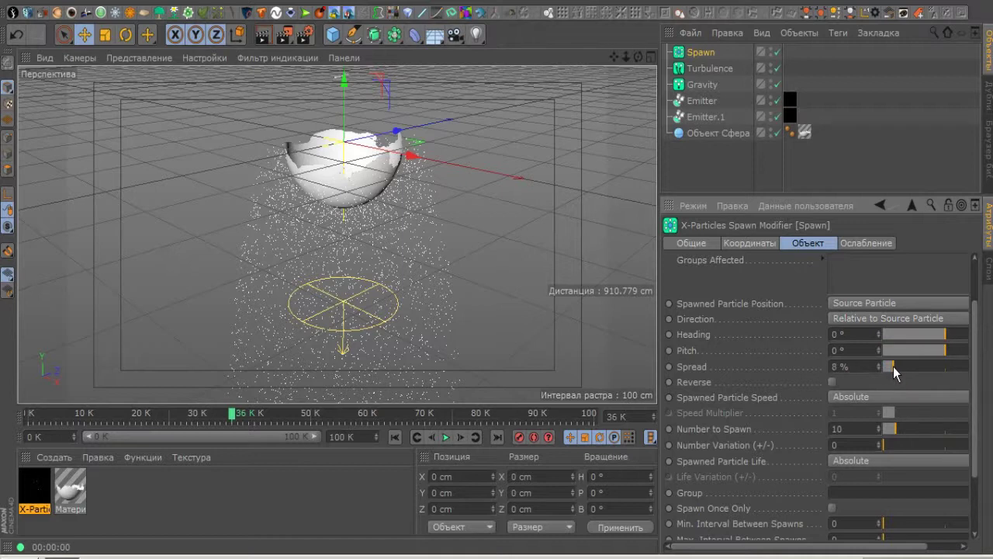
- Replay the spawned simulation and enter 5 % as the Spawn Spread
click(395, 437)
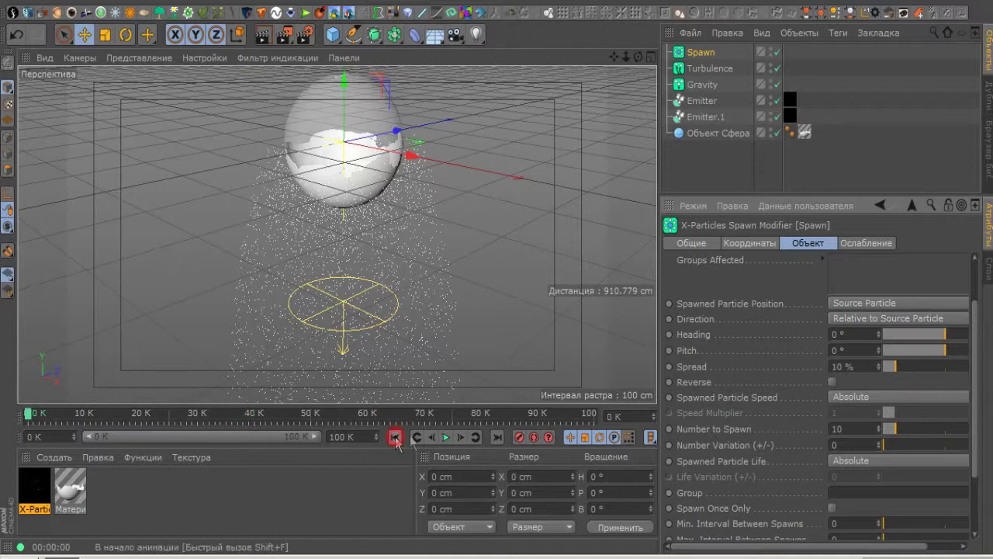
click(446, 436)
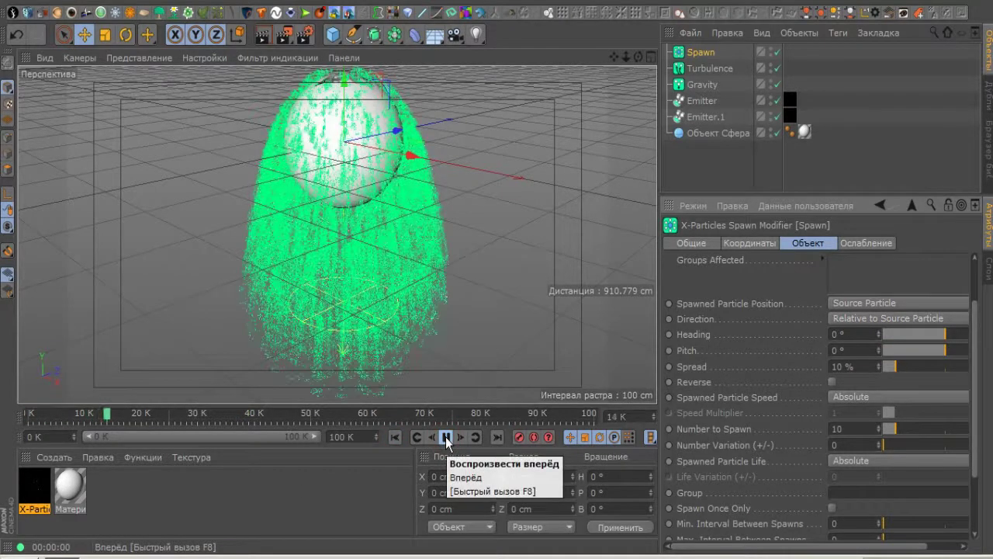
click(446, 437)
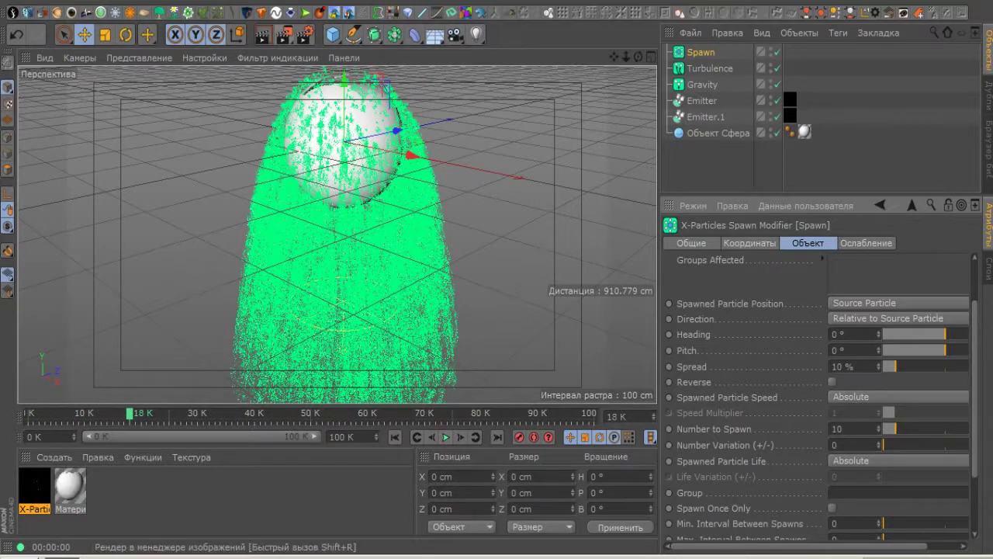
drag(816, 547, 853, 547)
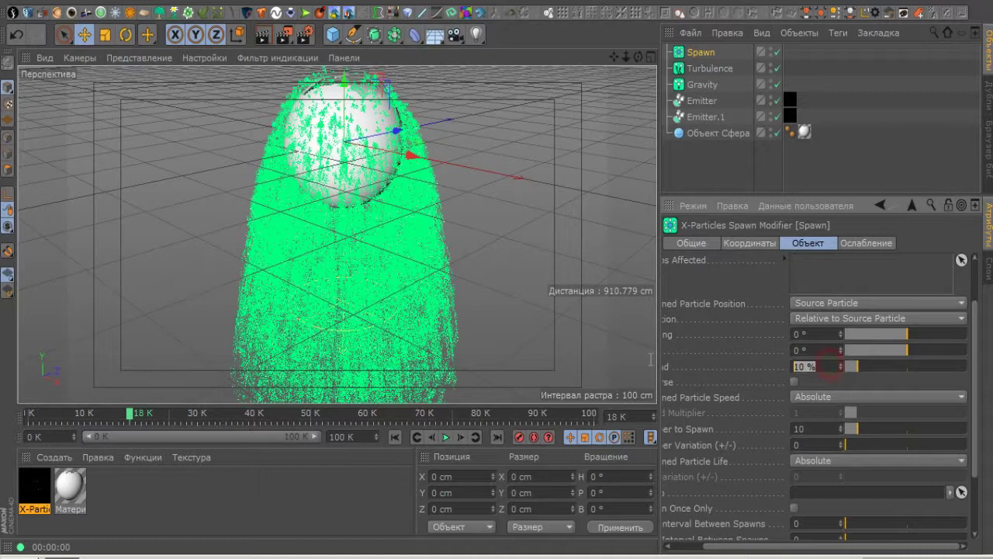
text(5)
- Replay with the 5 % spread and render previews, stopping at frame 27
click(395, 437)
click(445, 436)
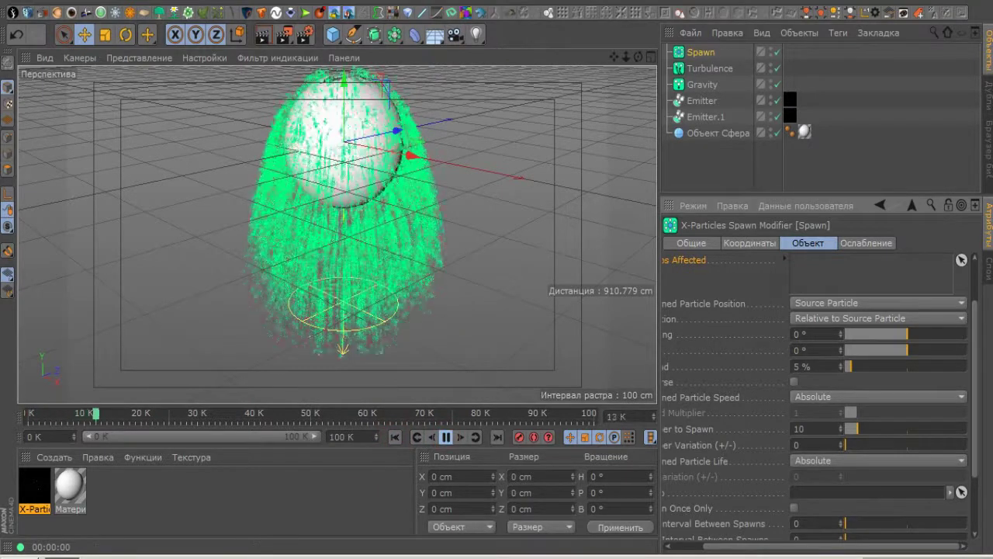
click(265, 37)
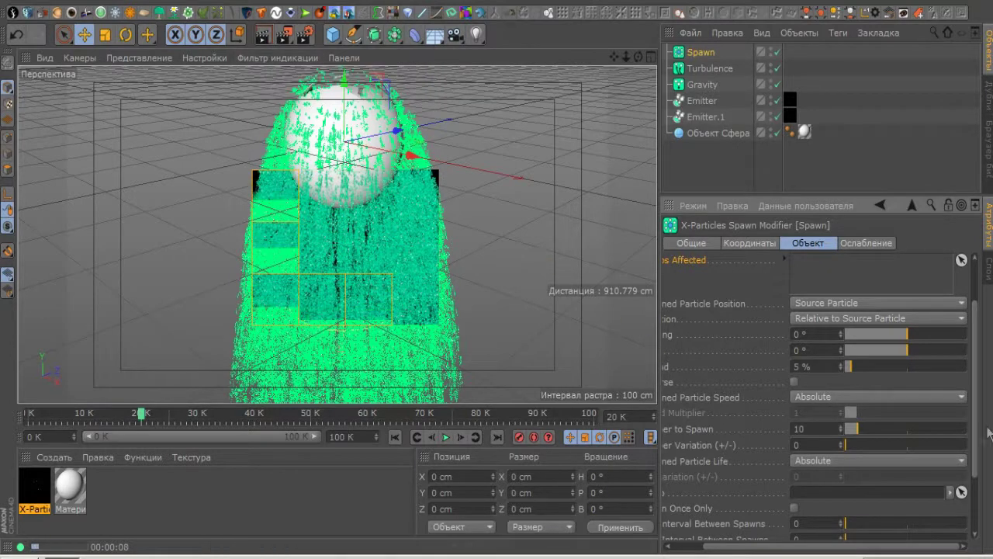
scroll(773, 539, left, 5)
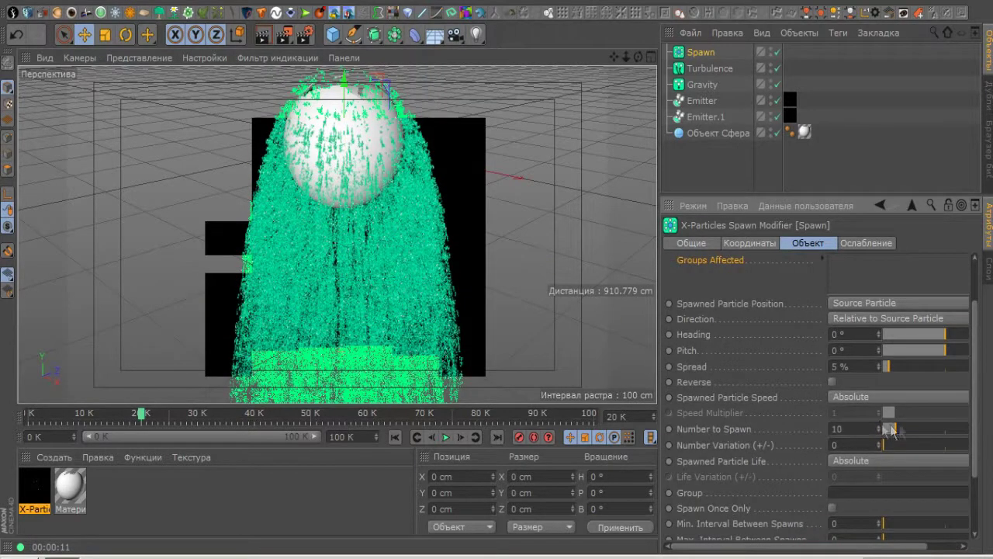
click(334, 504)
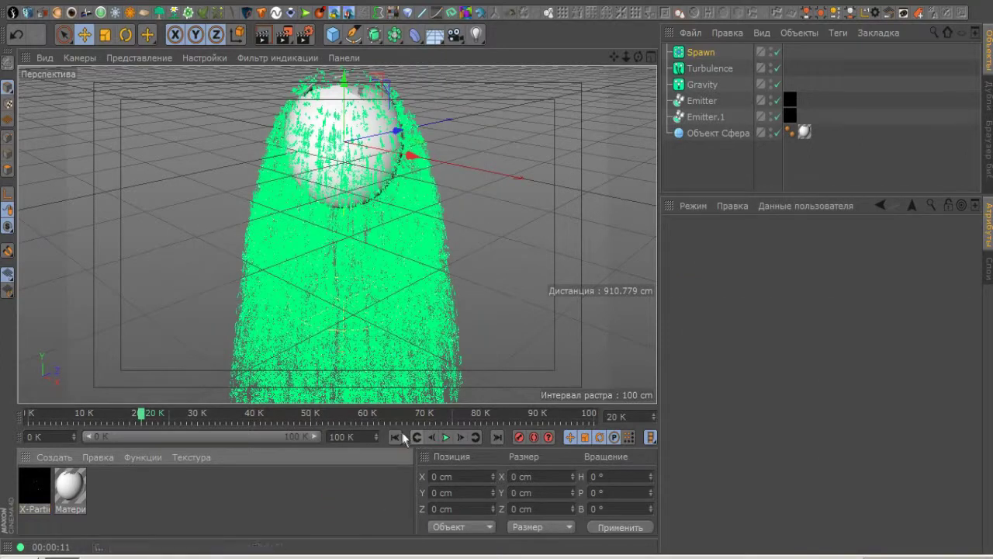
click(395, 437)
click(446, 437)
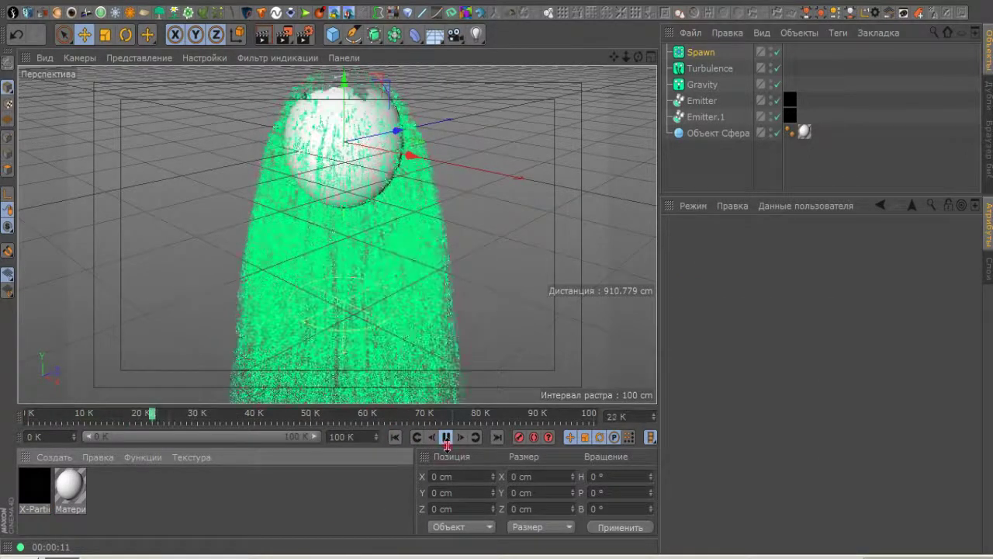
click(286, 39)
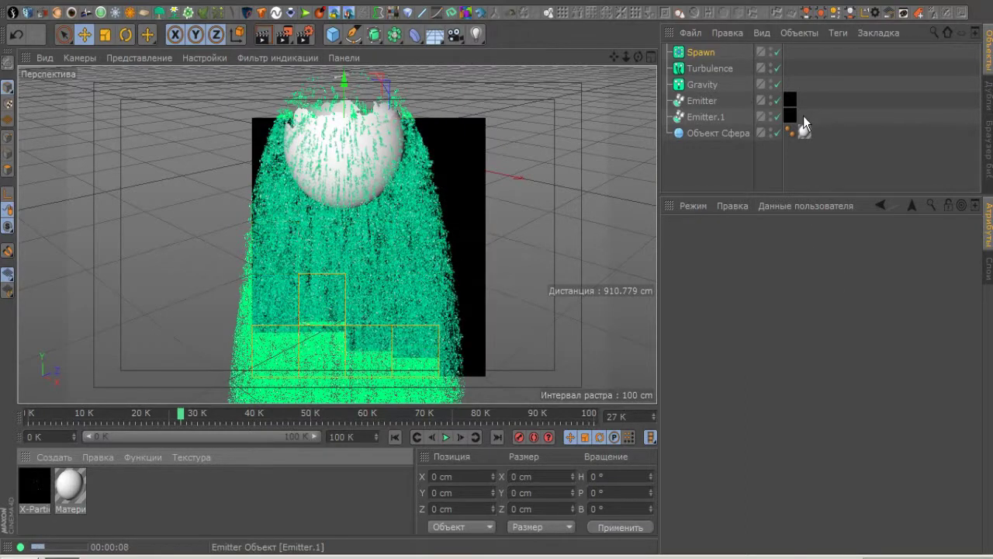
- Set the Turbulence modifier's Strength to 15 and replay the particle simulation
click(723, 67)
click(780, 448)
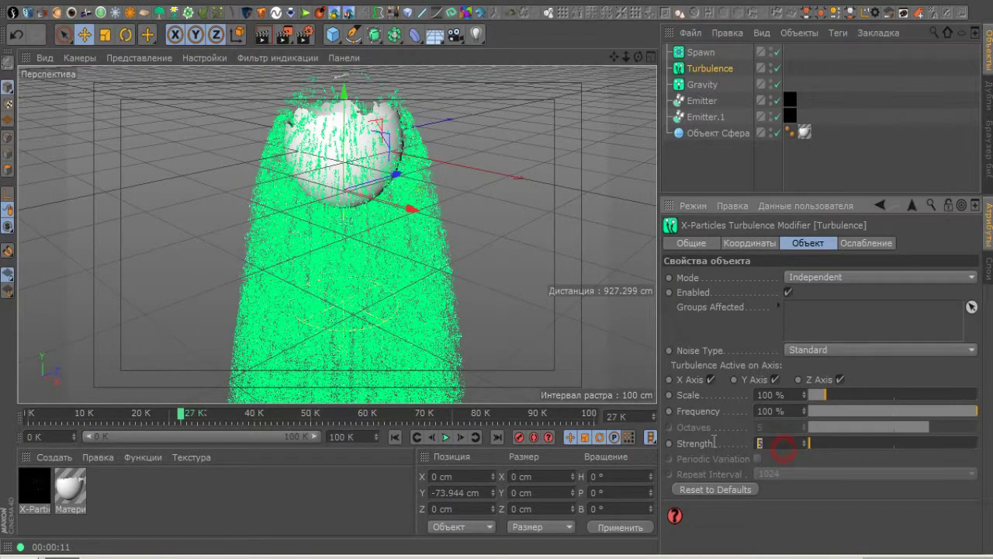
text(15)
click(811, 512)
click(394, 437)
click(446, 437)
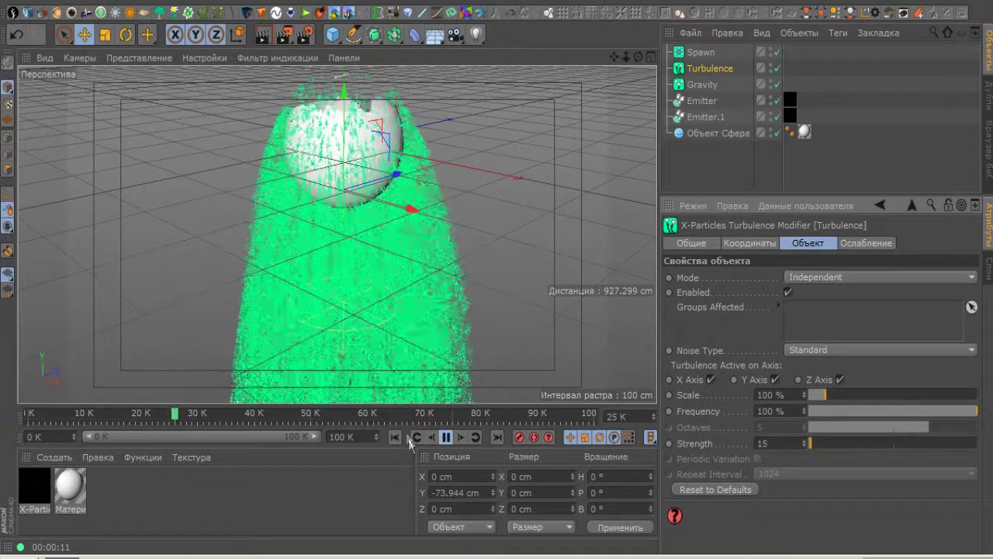
click(447, 437)
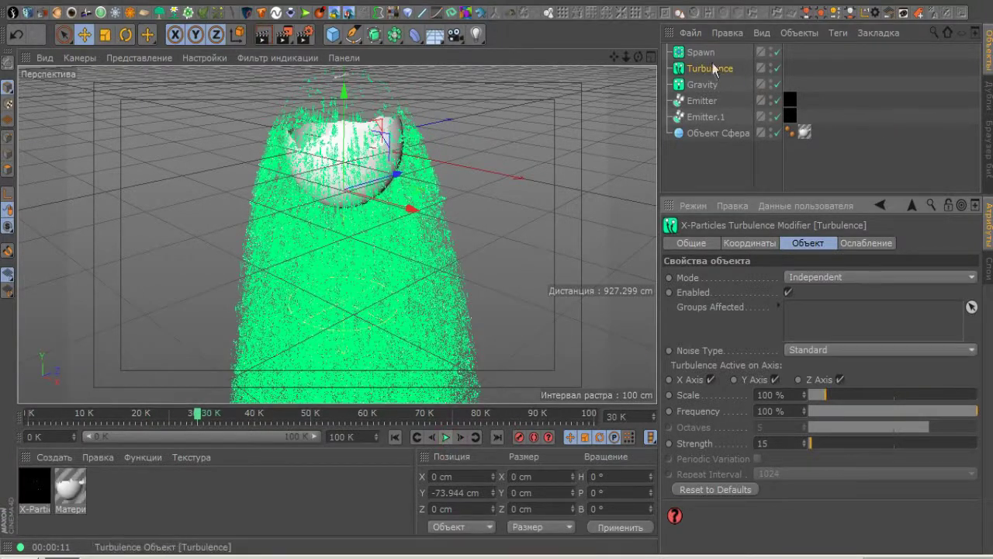
- Add Turbulence and Gravity to the Emitter's particle modifiers in Include mode, then render a preview
click(708, 101)
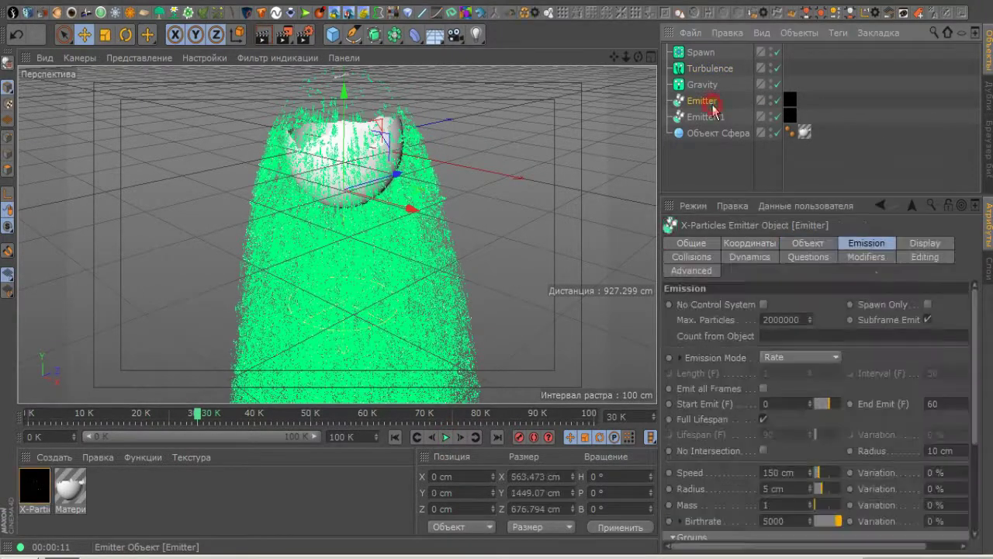
click(866, 257)
click(706, 70)
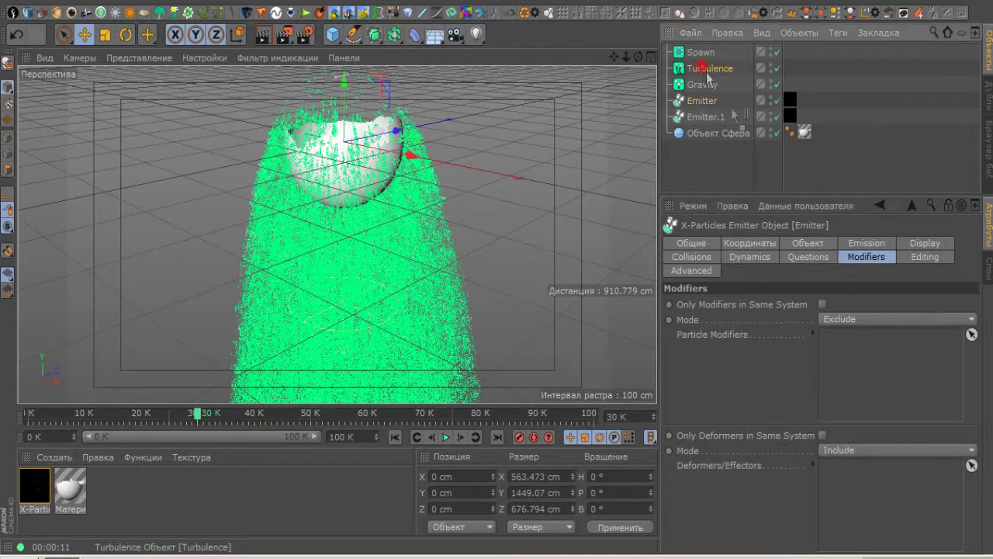
drag(844, 355, 857, 335)
click(860, 319)
click(849, 339)
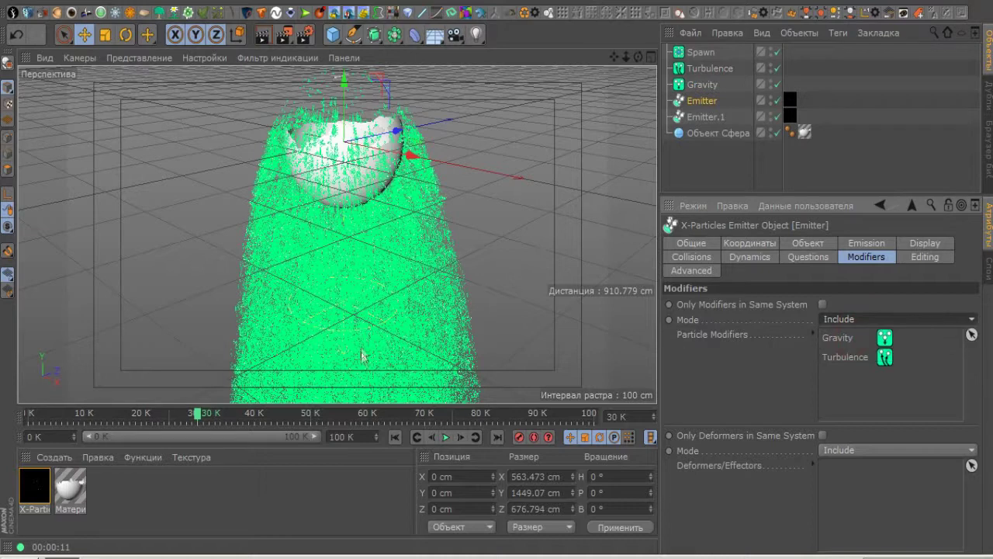
click(395, 437)
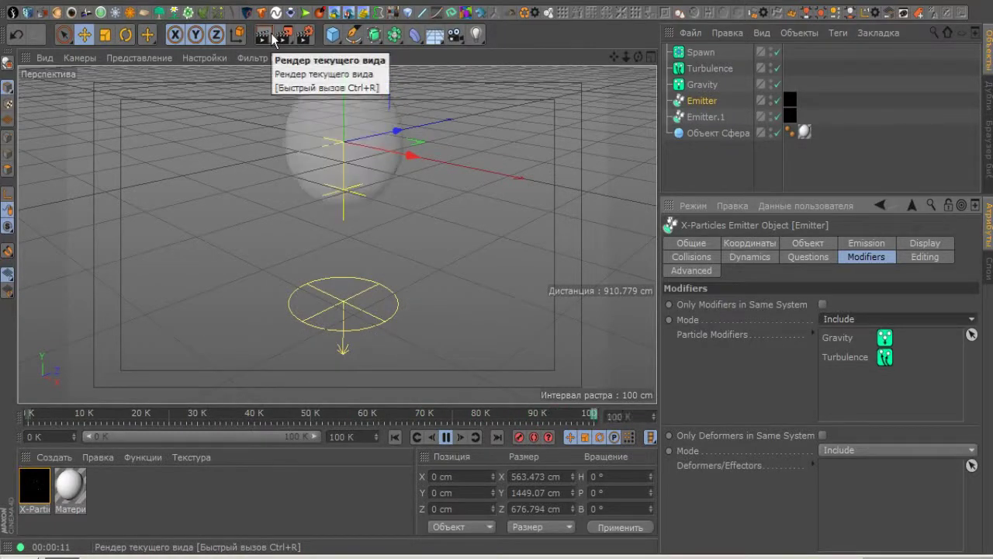
click(265, 35)
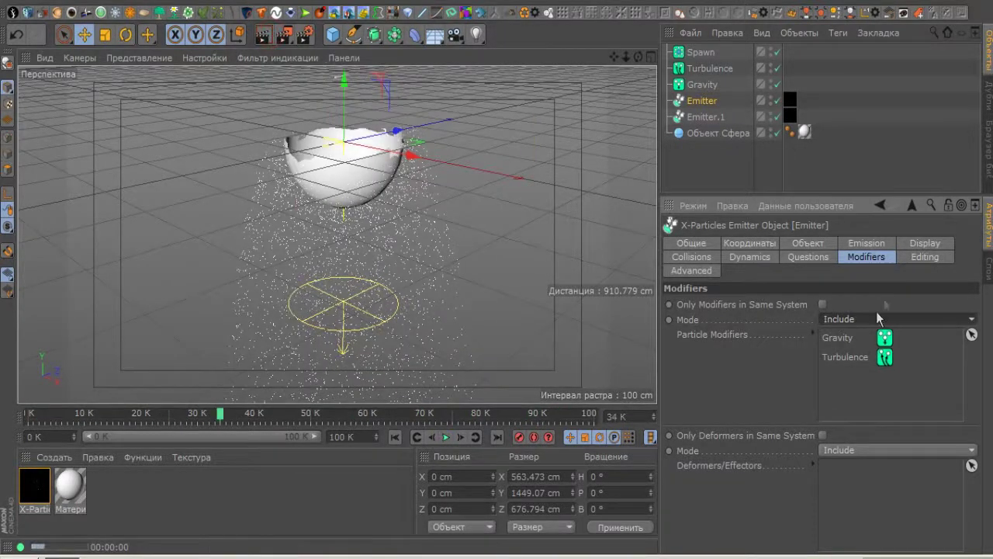
- Add the Spawn modifier to the Emitter's modifier list and replay the simulation
click(700, 52)
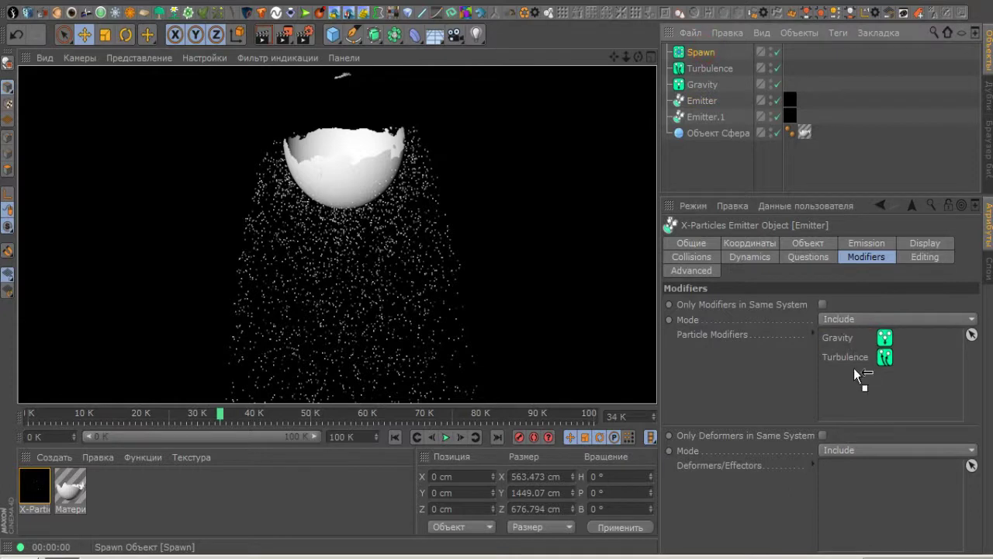
drag(857, 375, 857, 377)
click(398, 437)
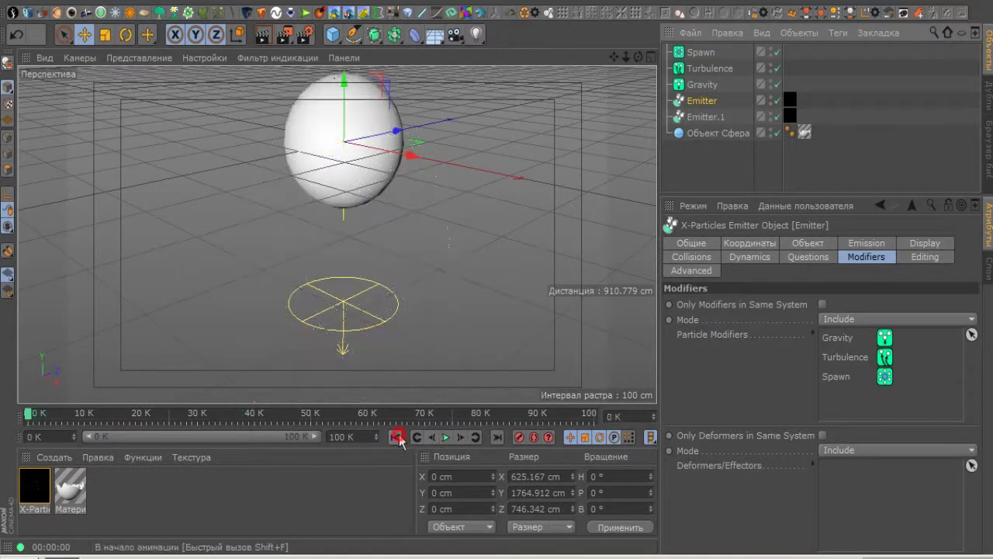
click(445, 437)
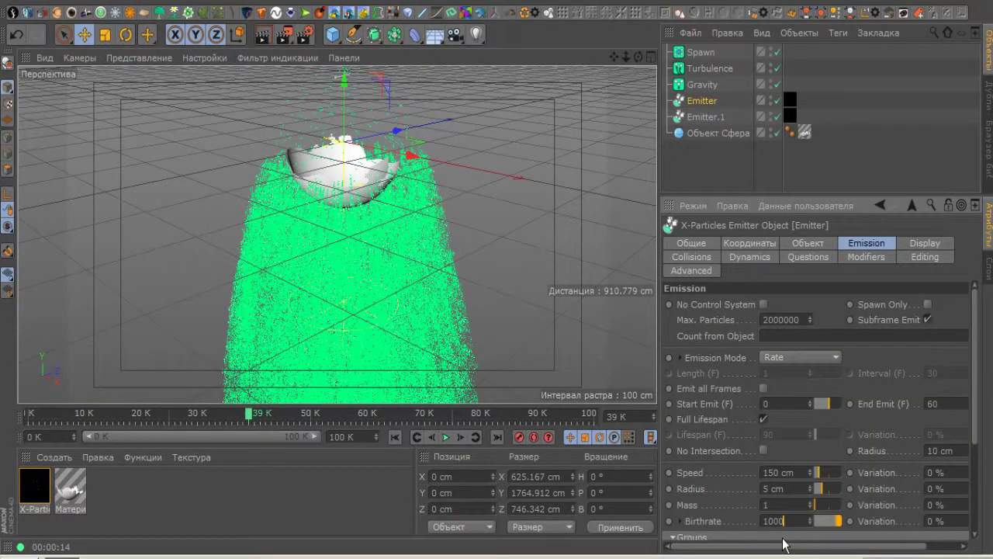
- Replay and render a frame-35 preview, then select Emitter.1 and open the X-Particles material
click(255, 508)
click(395, 437)
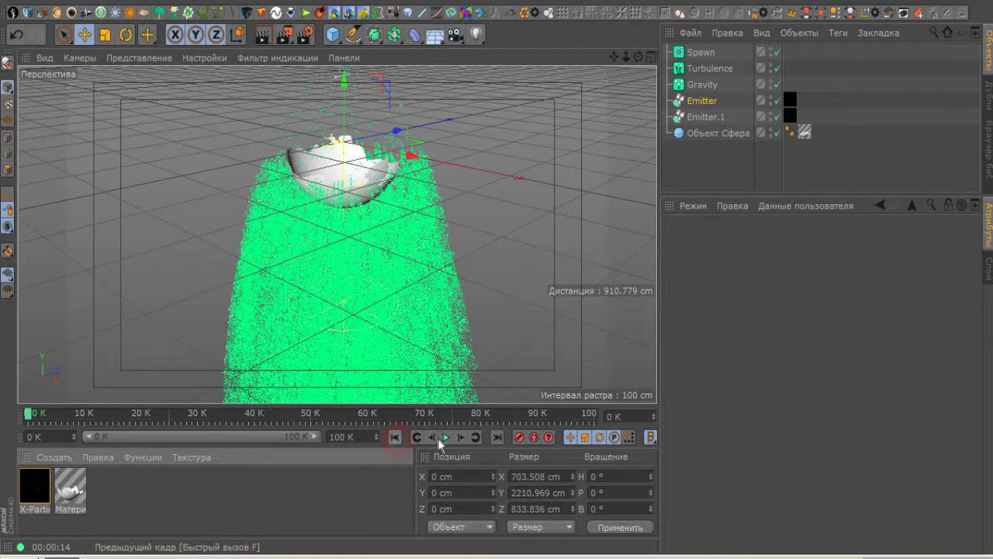
click(445, 437)
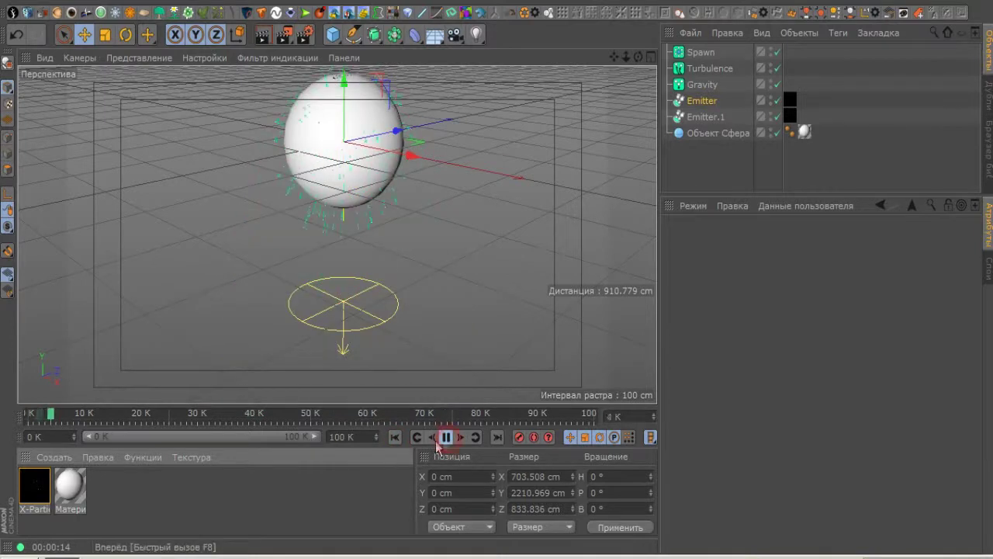
click(269, 37)
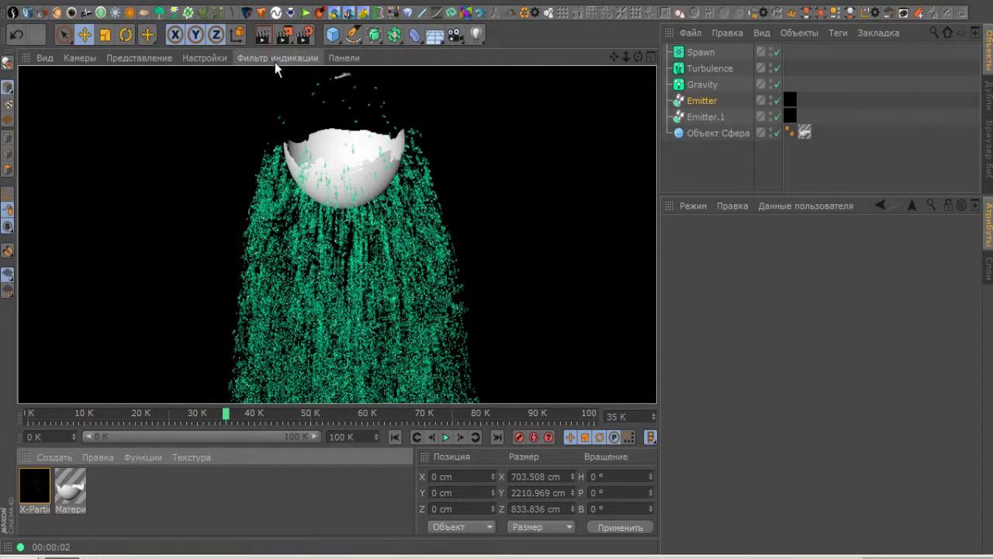
click(706, 116)
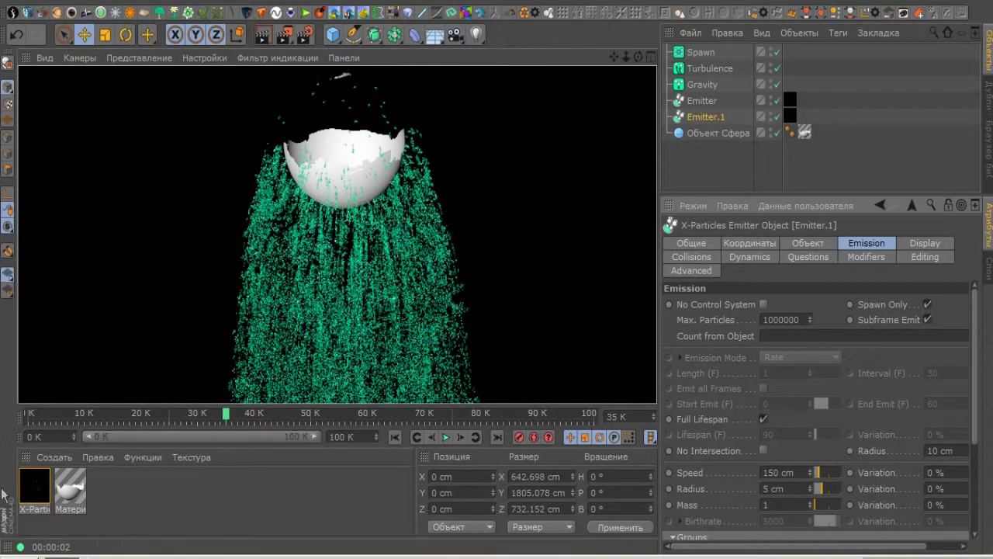
double_click(35, 485)
- Switch the X-Particles material's Color mode to Single Color, set to H 57°, S 13%, V 81%
click(247, 184)
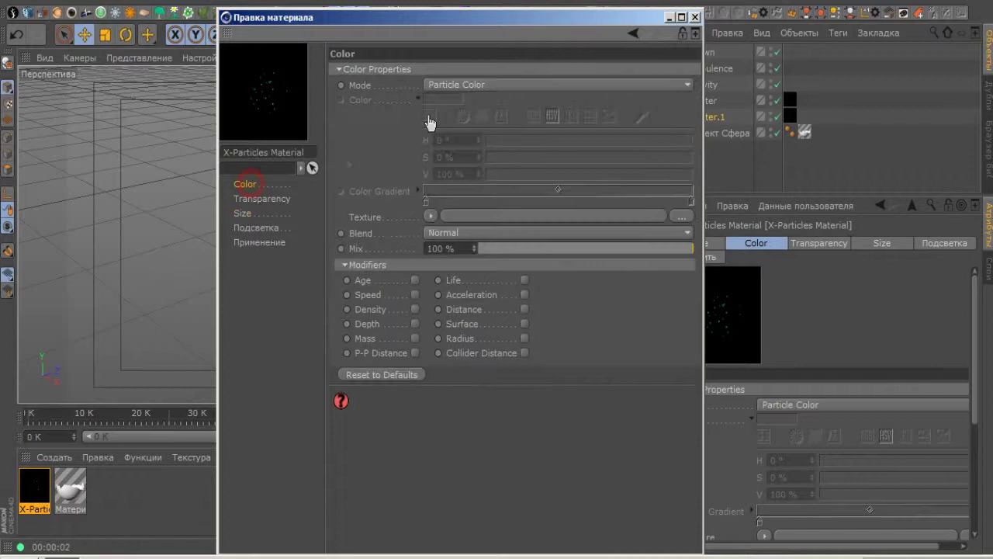
click(499, 86)
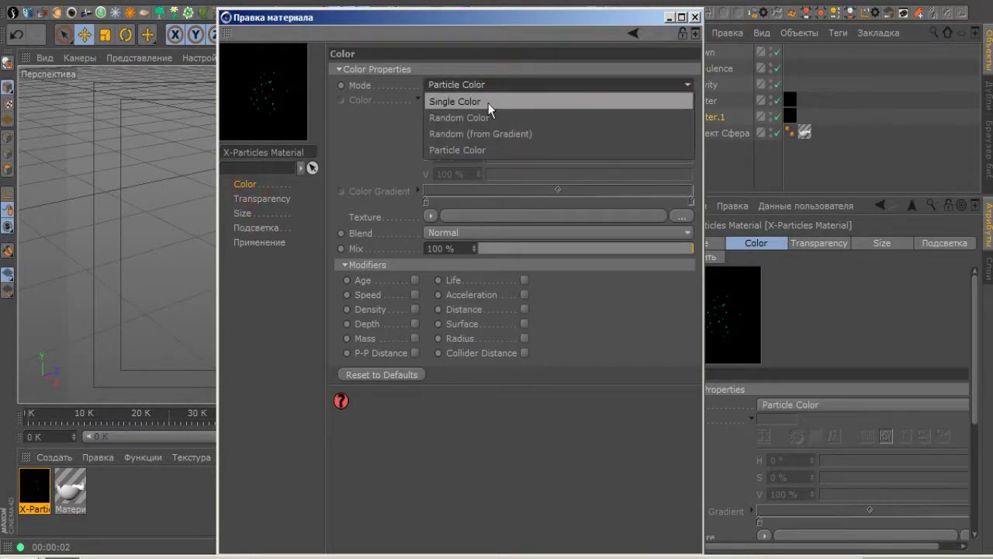
click(488, 101)
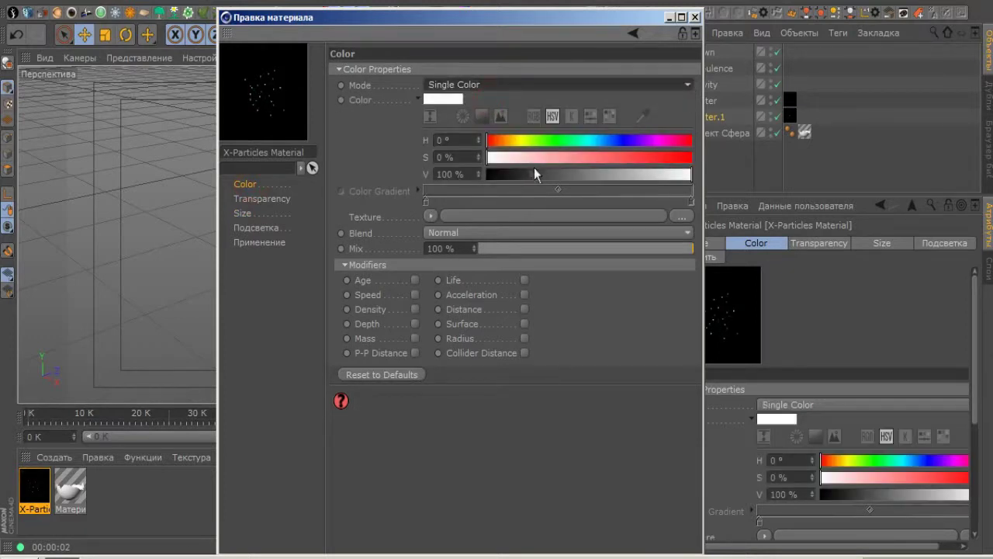
drag(505, 165, 519, 140)
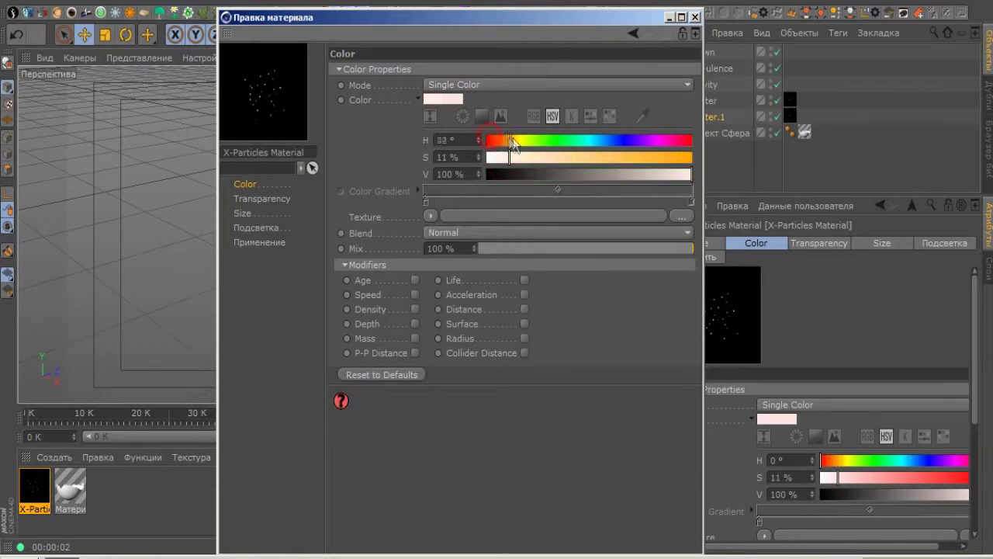
drag(590, 173, 683, 172)
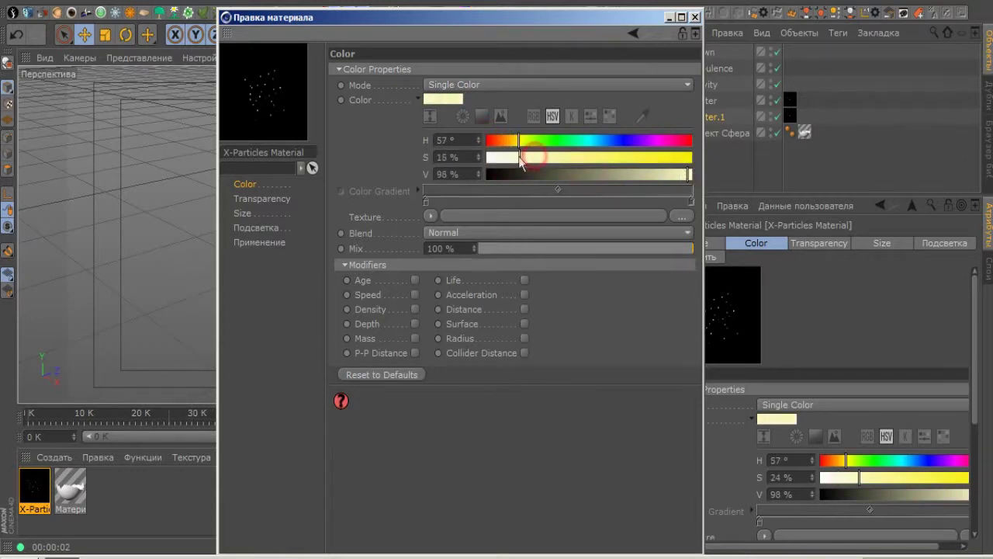
drag(631, 176, 652, 176)
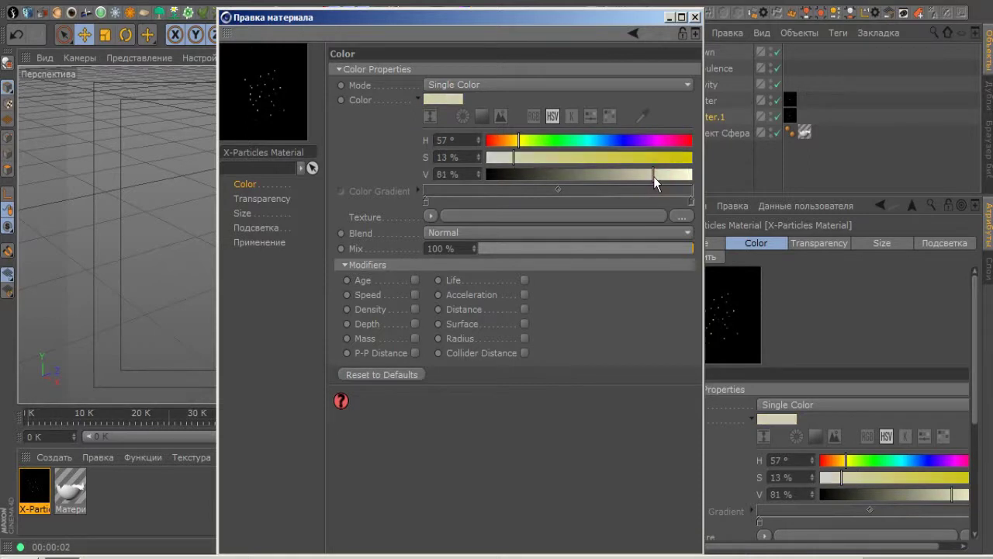
click(696, 17)
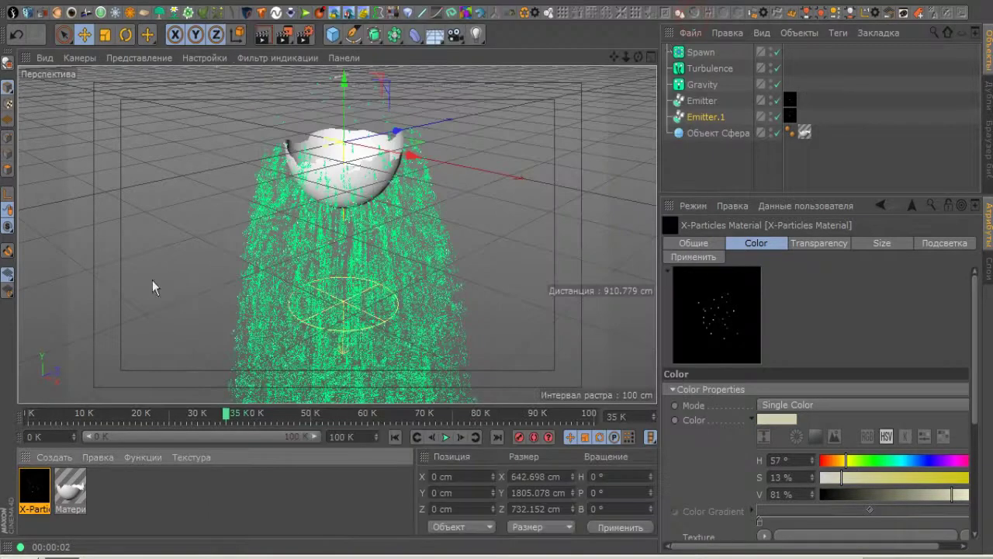
- Play back the finished render of the sphere breaking into pale cream particles
click(286, 40)
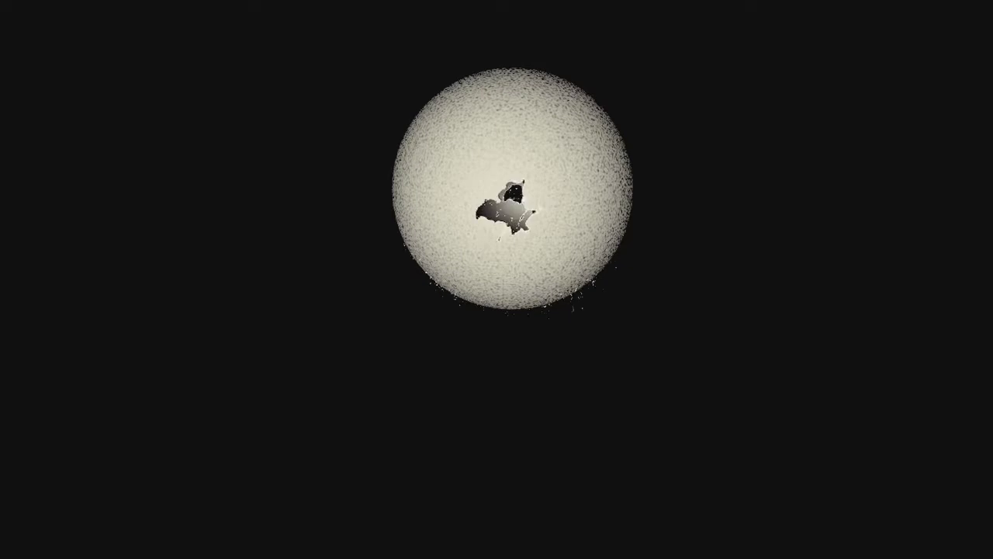